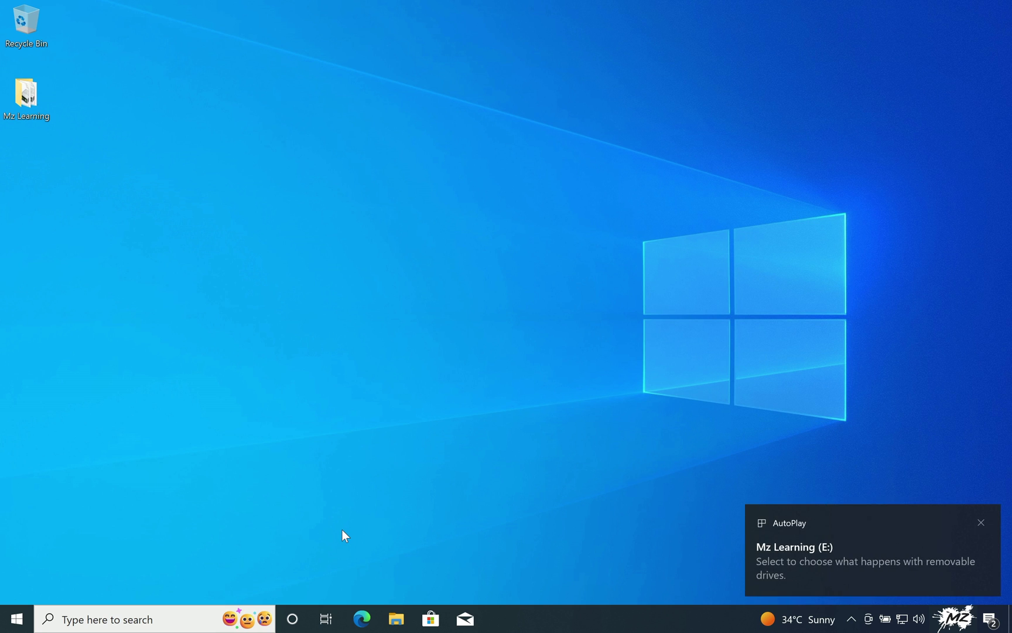
Open Command Prompt as administrator, then move and enlarge its window to fill most of the desktop's height
click(174, 616)
text(cmd)
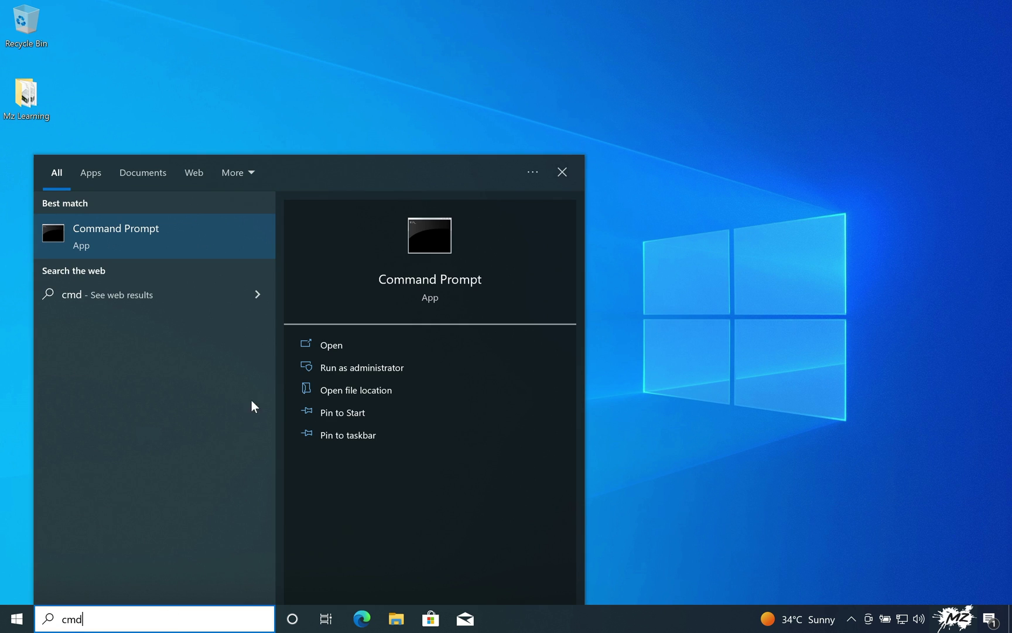
click(345, 370)
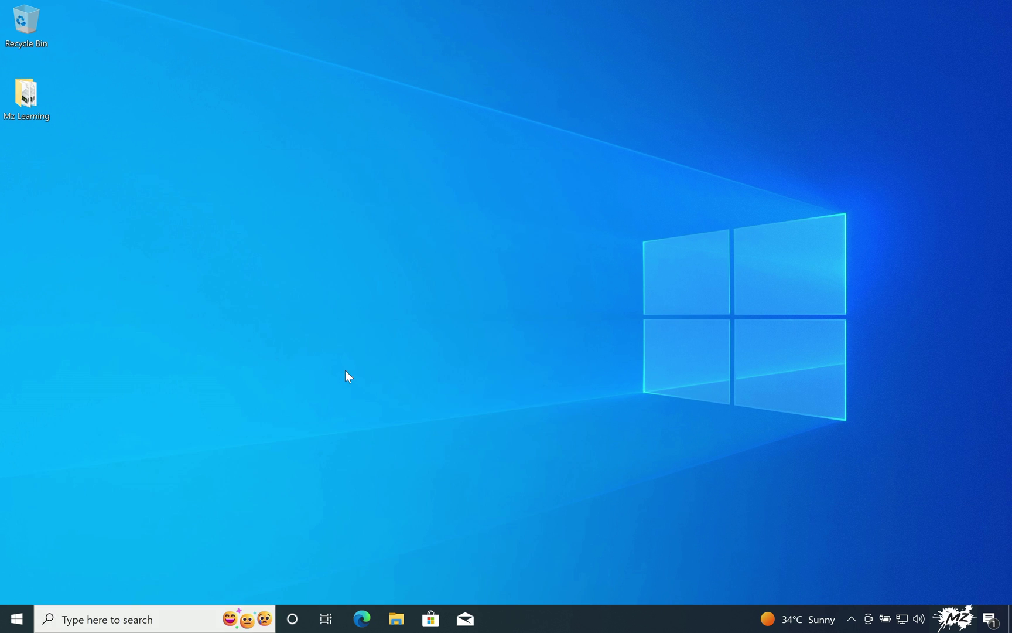
click(391, 404)
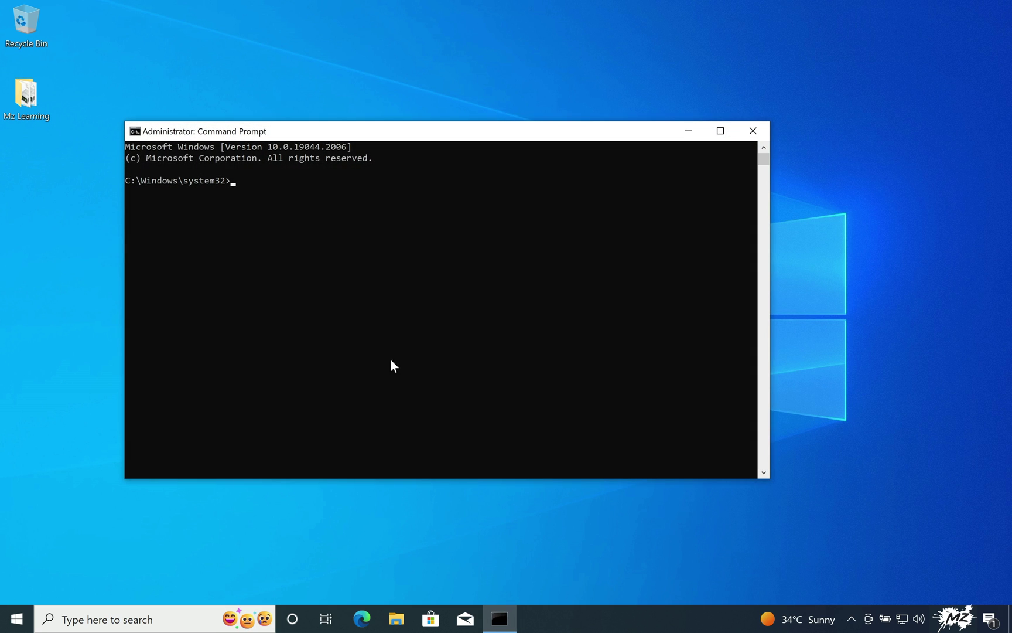
drag(424, 136, 301, 18)
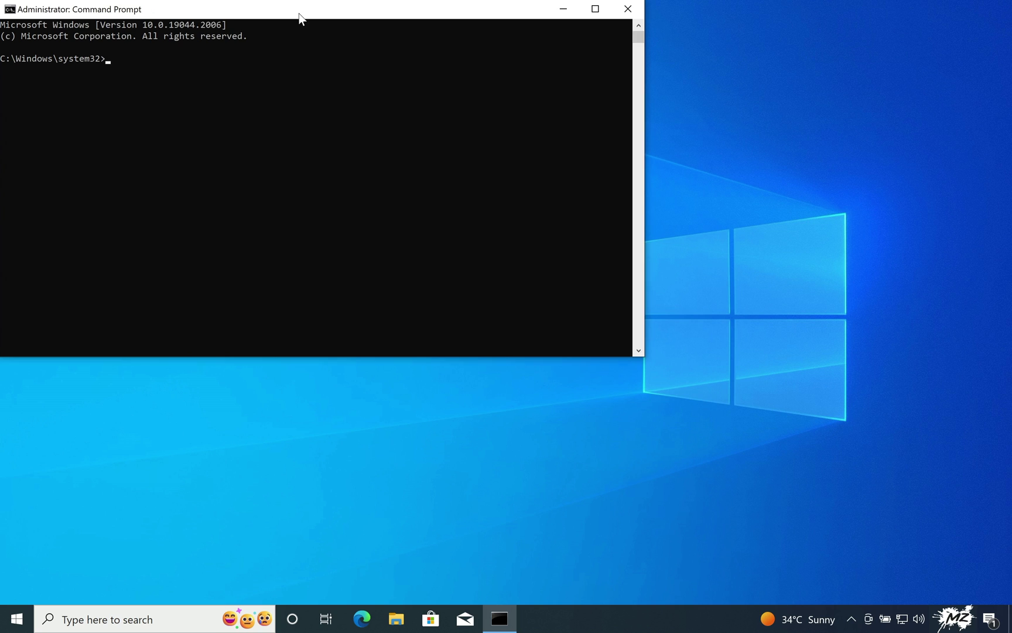
drag(634, 354, 666, 594)
Start the diskpart utility at the command prompt
text(diskpar)
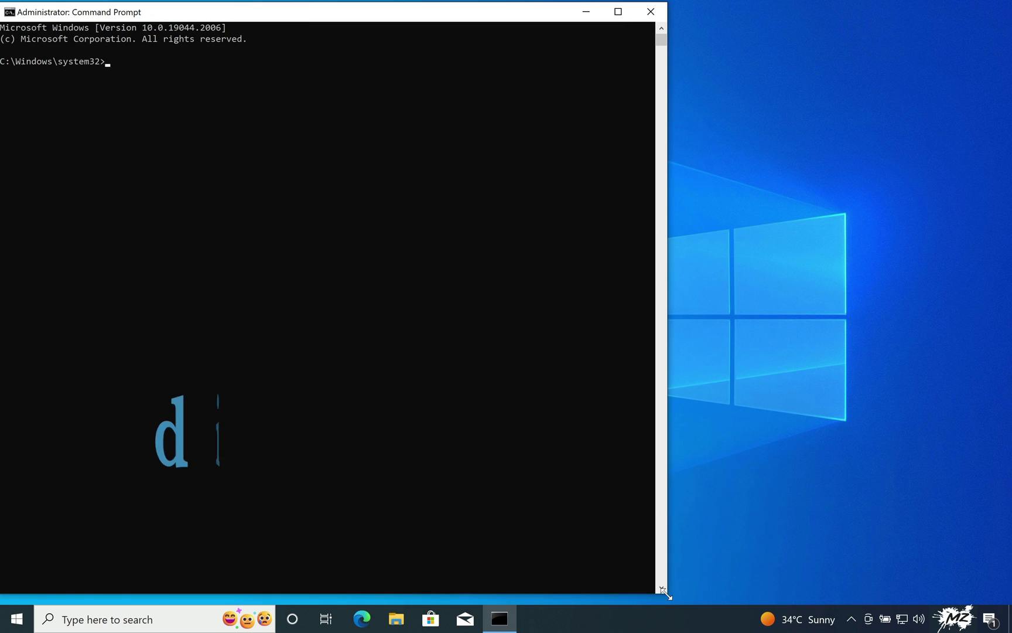
text(t)
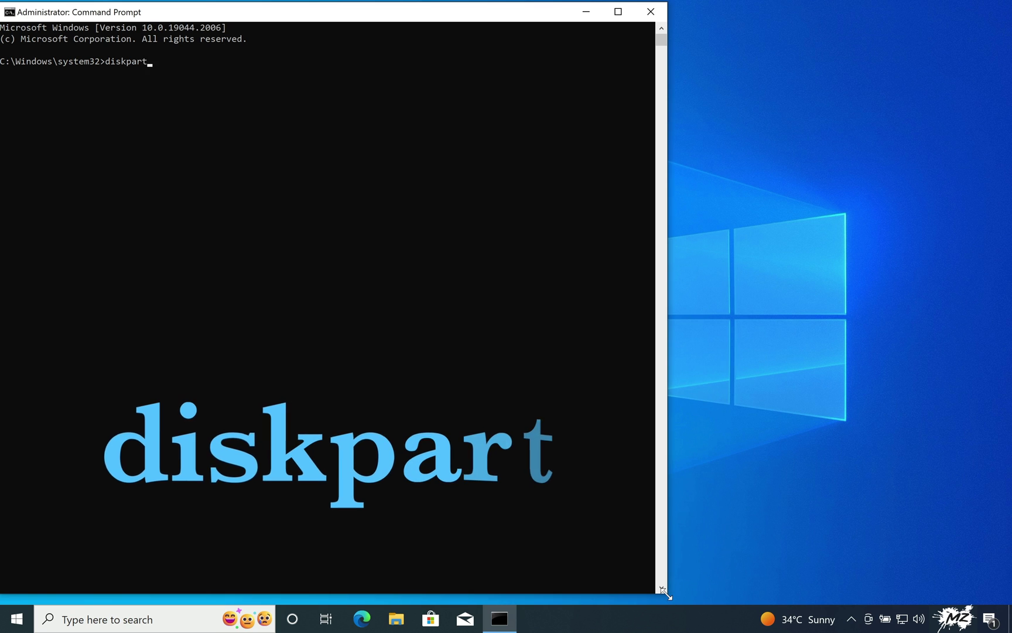
key(Return)
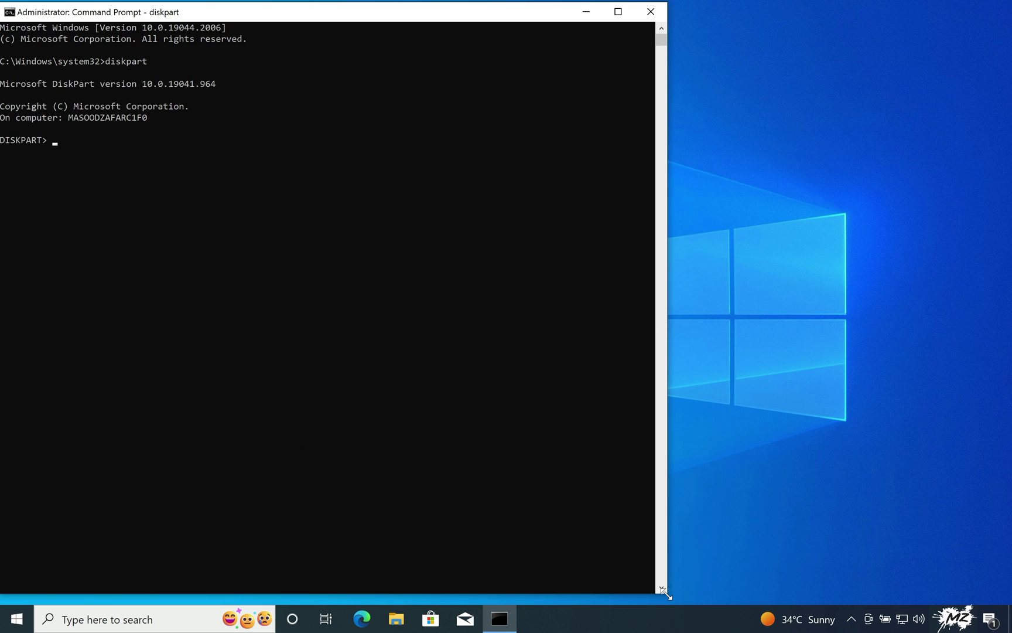
List the disks in diskpart and compare them with the drives under This PC in File Explorer
text(lis)
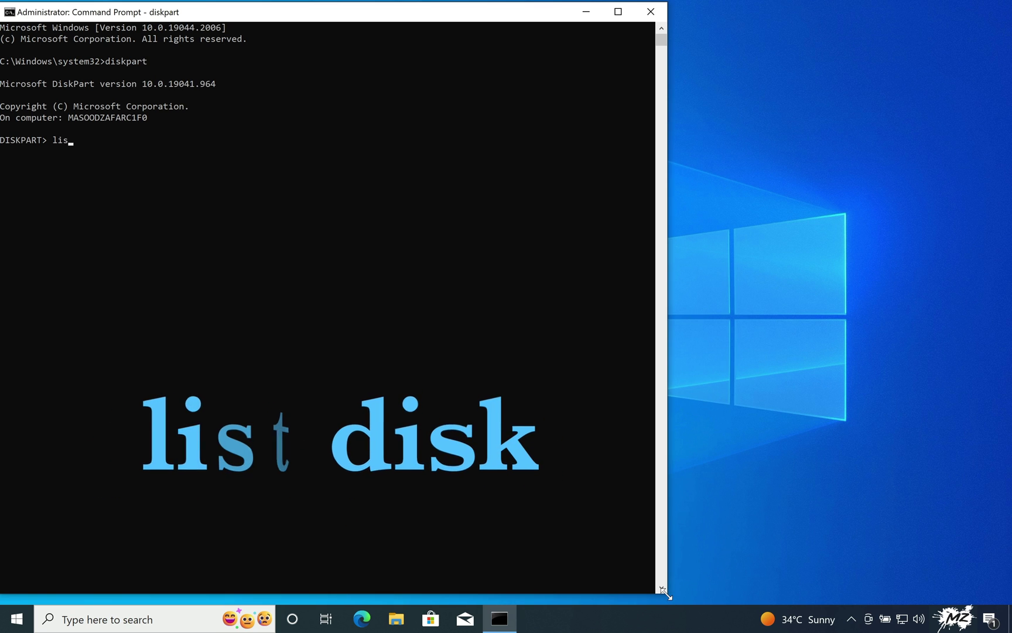
text(t disk)
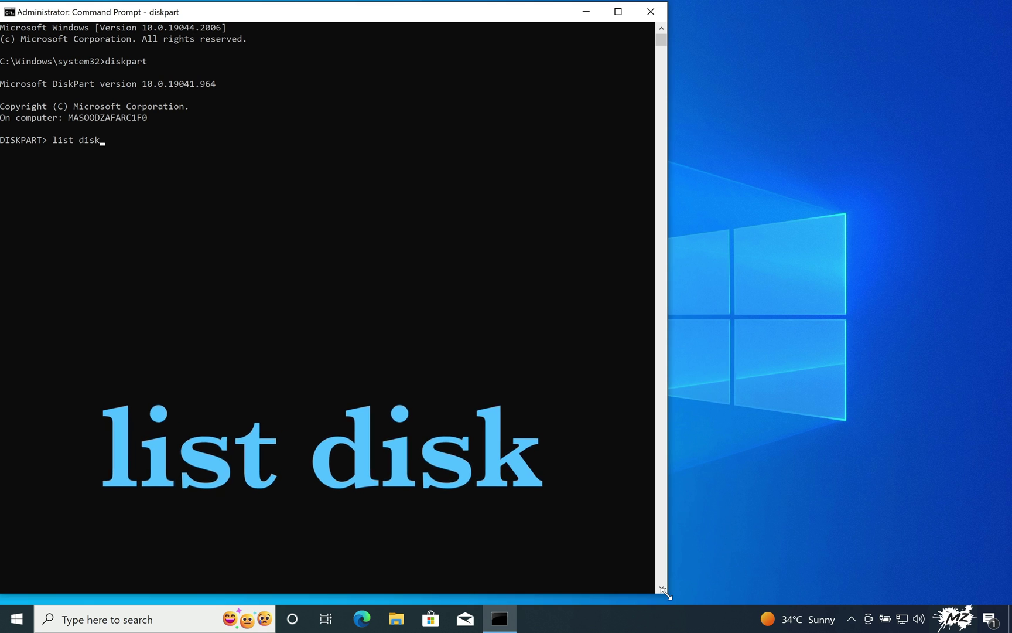
key(Return)
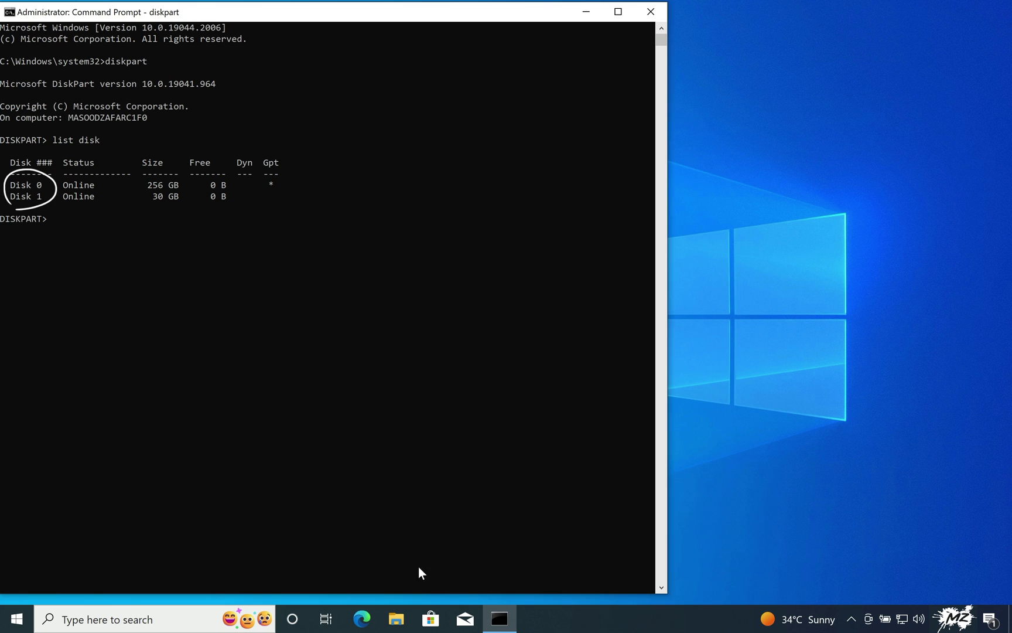
click(401, 619)
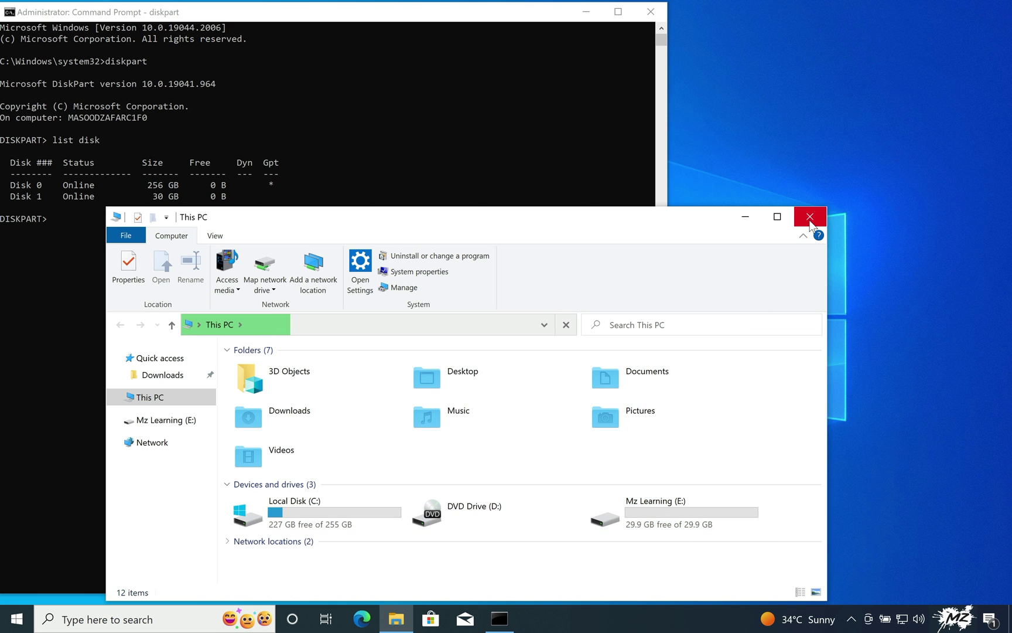
click(809, 216)
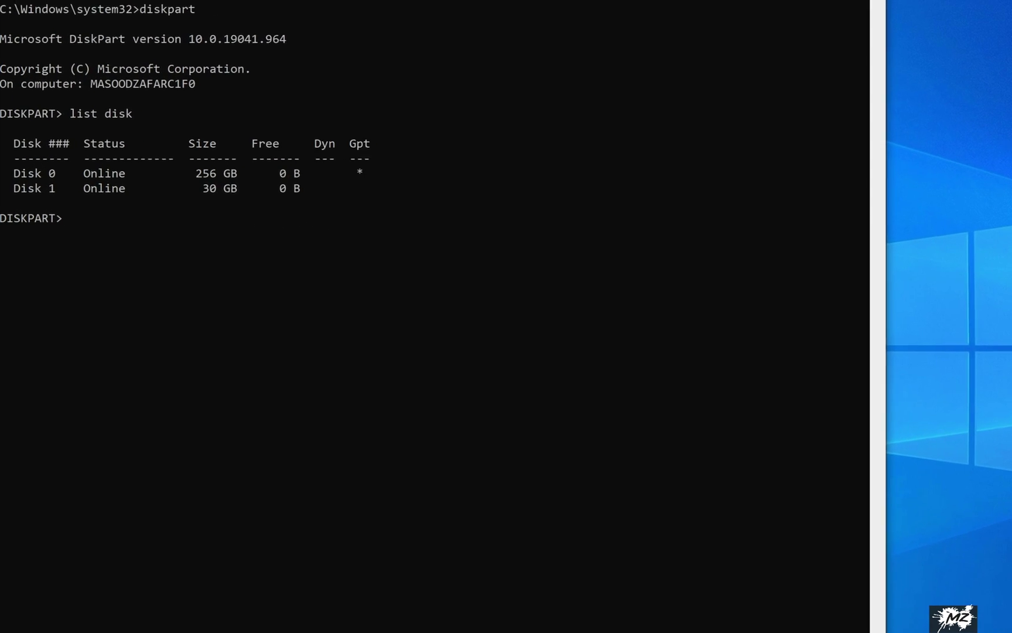
Select disk 1 in diskpart and erase it with the clean command
text(select disk 1)
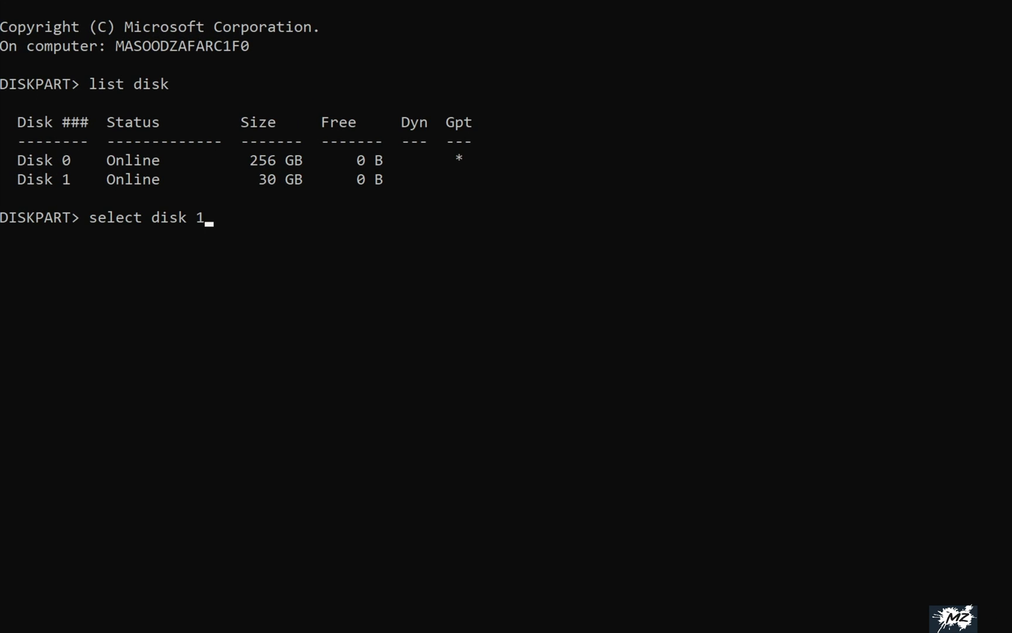
key(Return)
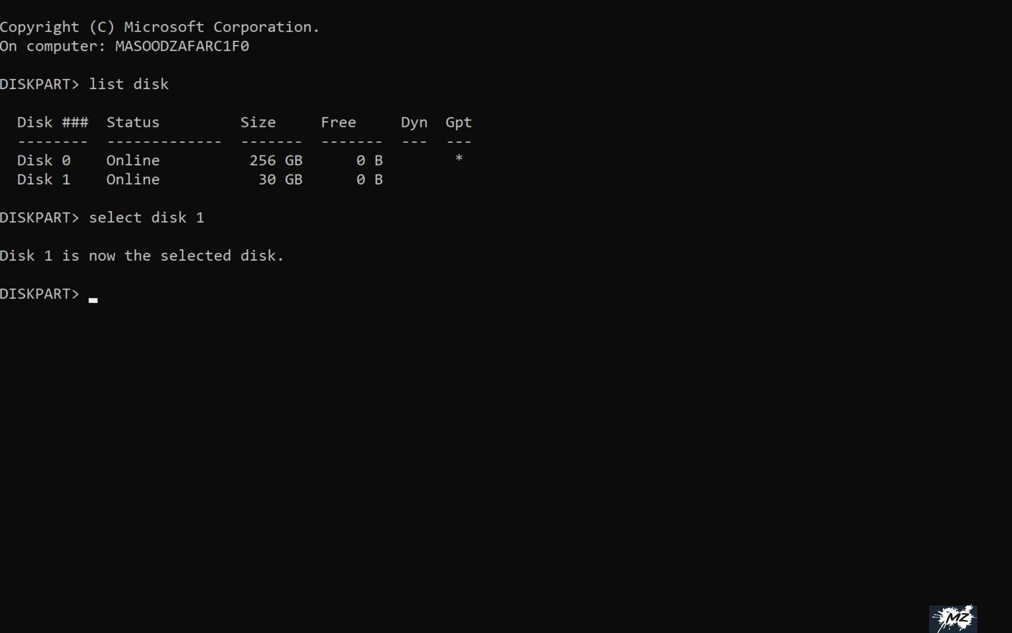
text(clean)
key(Return)
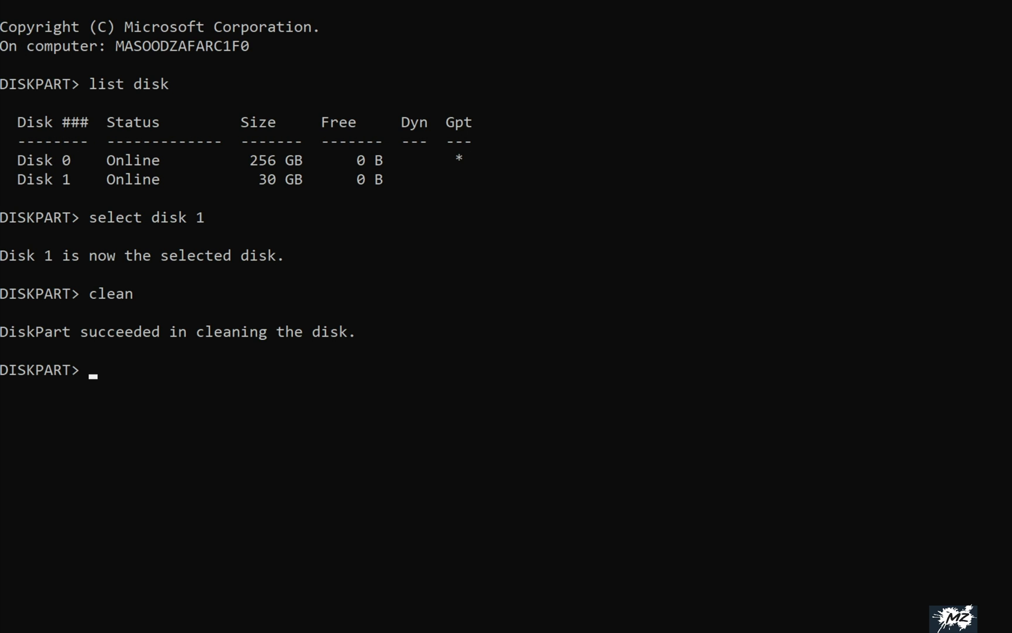
Convert the selected disk to GPT and create a primary partition on it
text(convert gpt)
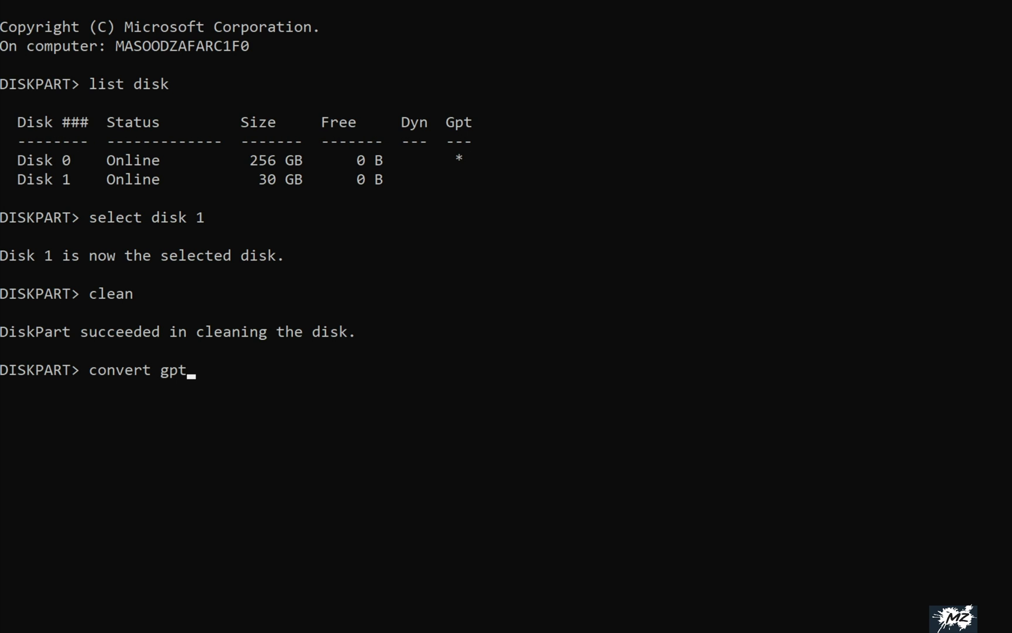
key(Return)
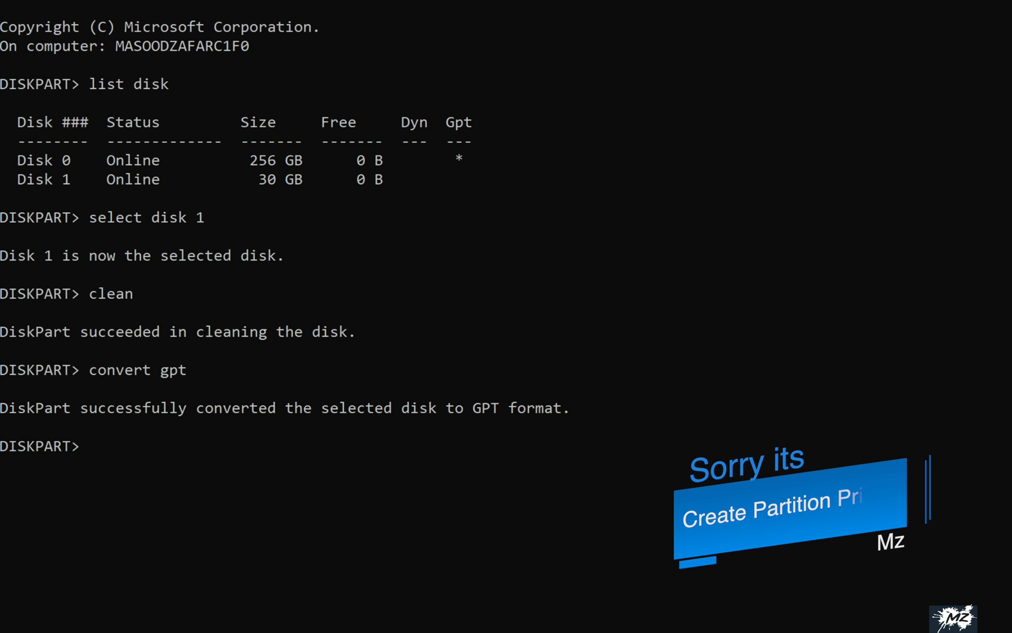
text(create partition )
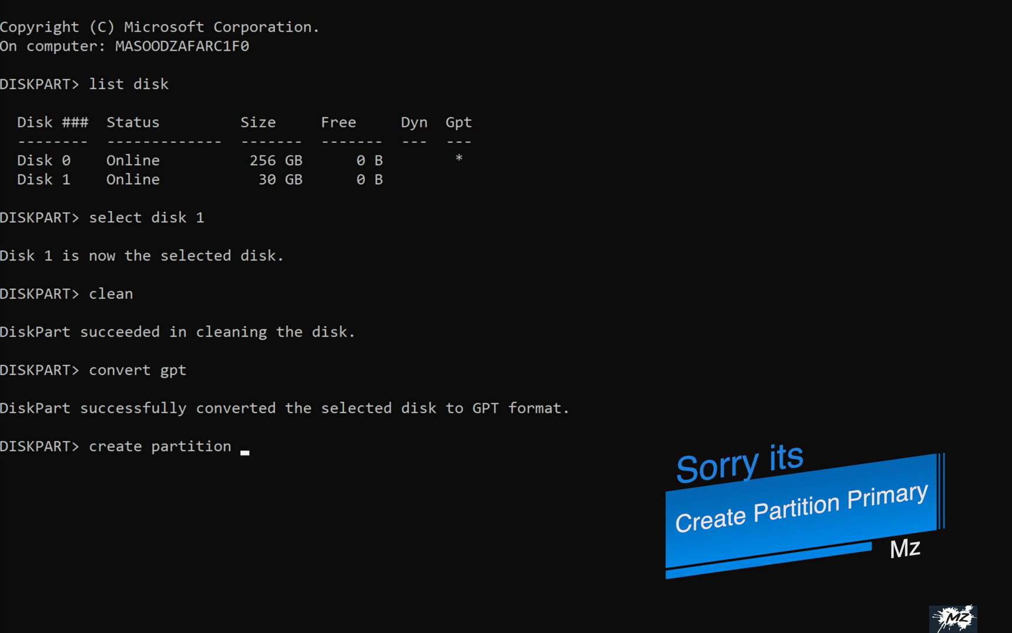
text(primary)
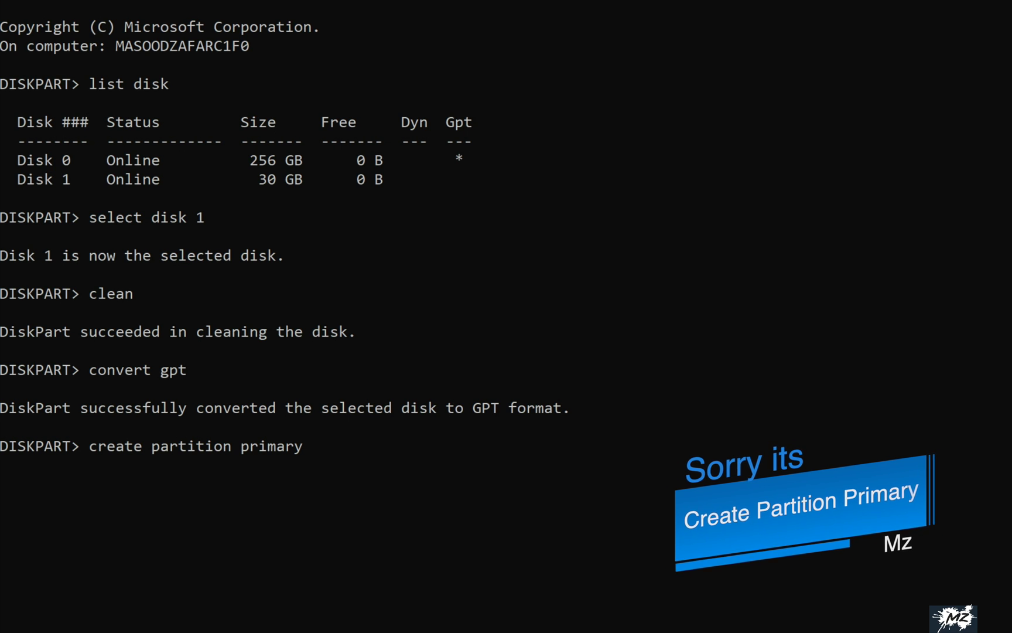
key(Return)
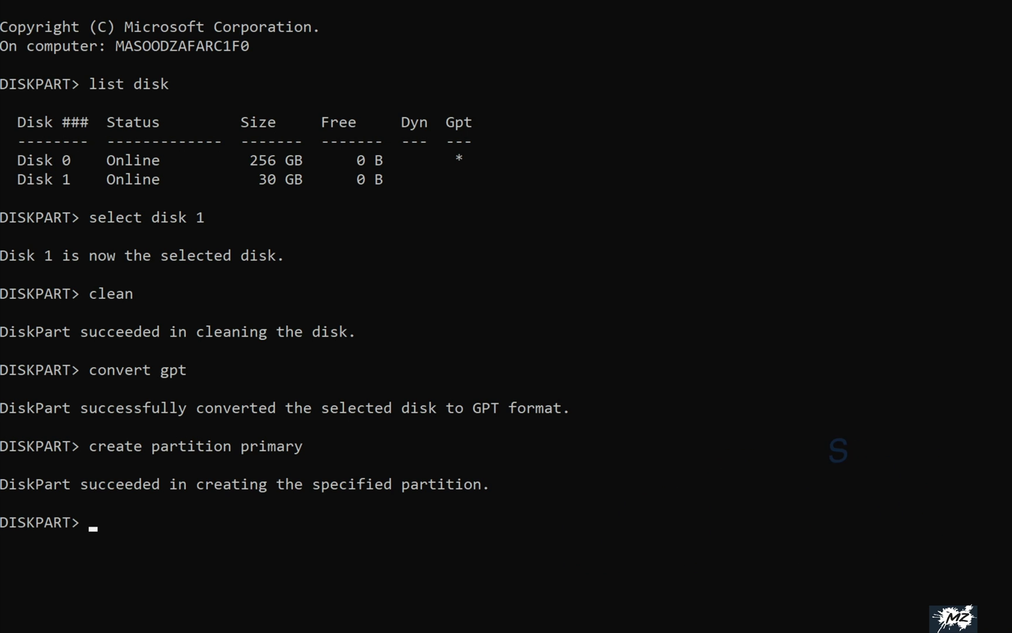
Exit diskpart and close the Command Prompt window
text(exit)
key(Return)
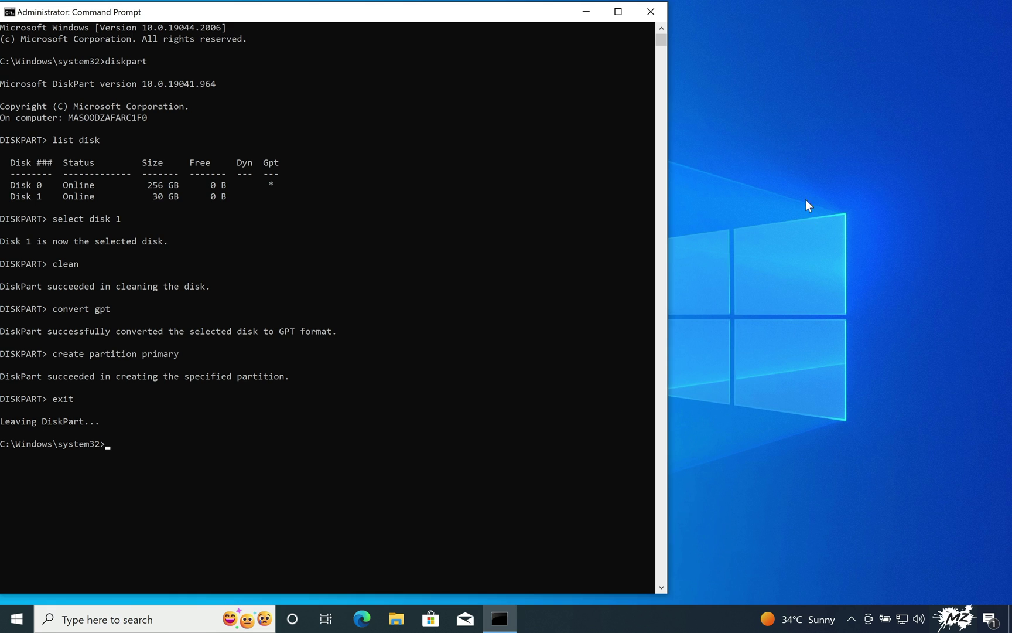
click(651, 11)
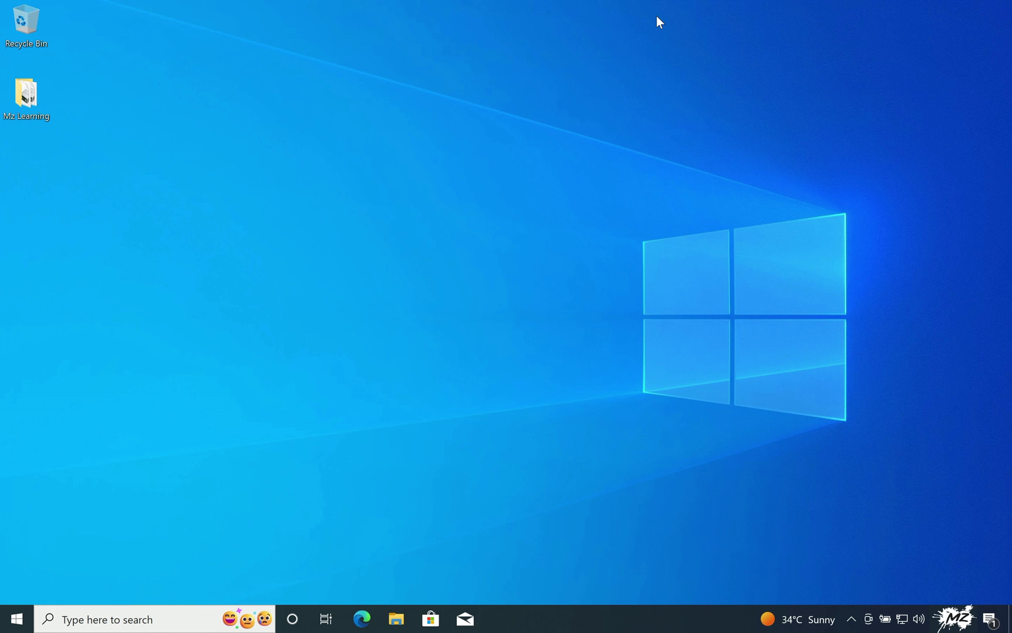
Switch to Microsoft Edge and download Paragon's HFS+ for Windows installer and the TransMac archive tmsetup.zip
click(362, 618)
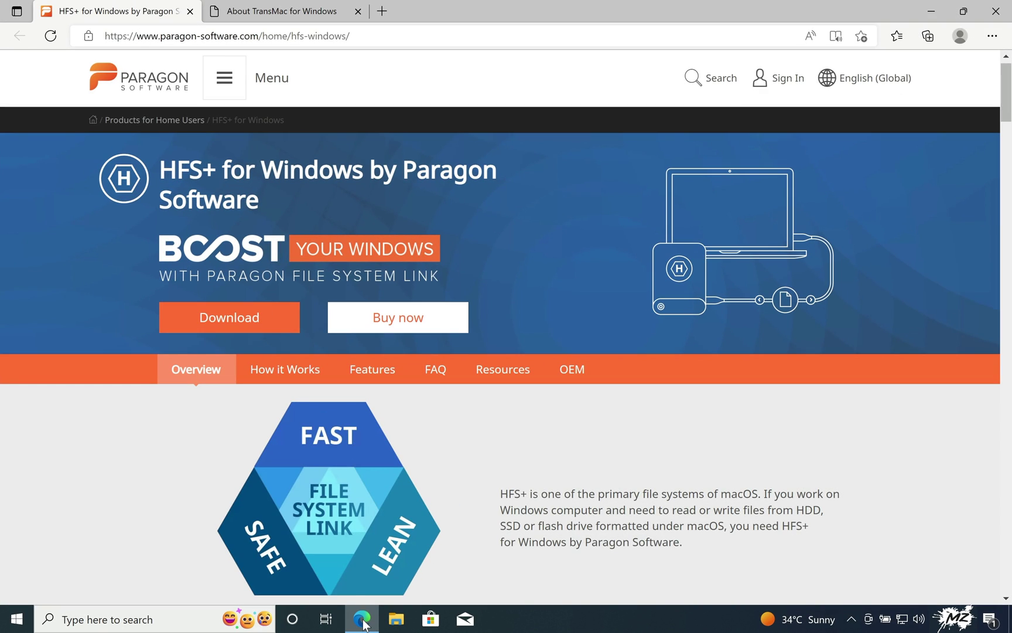
click(253, 325)
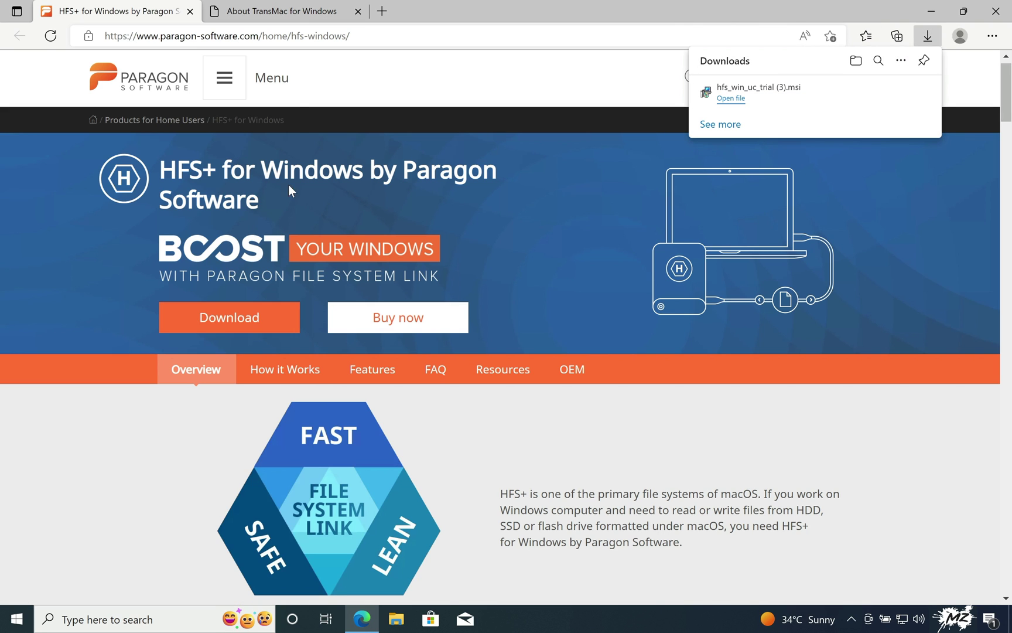
click(298, 15)
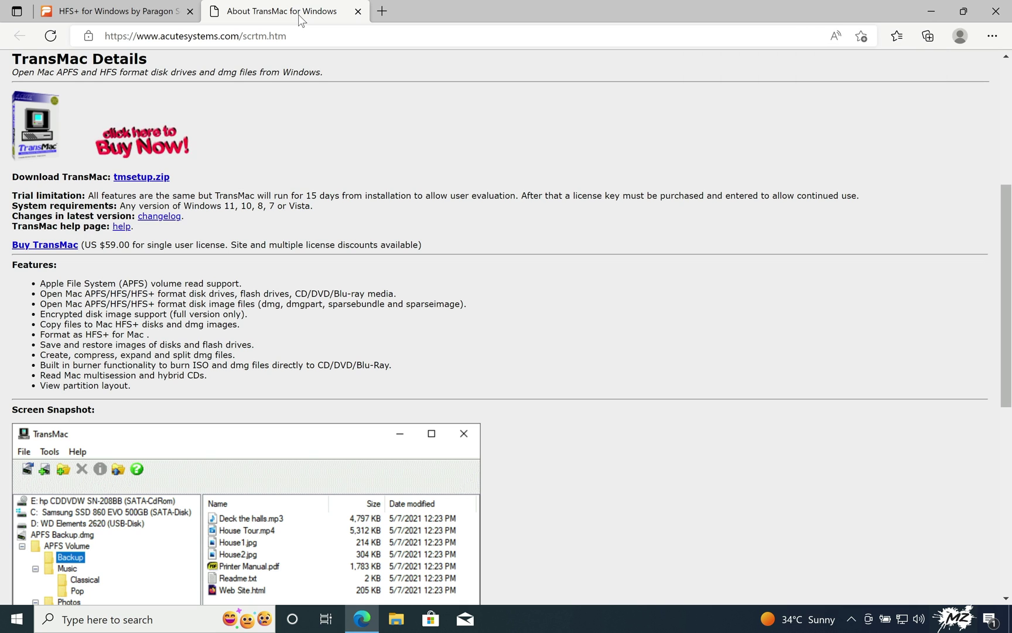
click(146, 179)
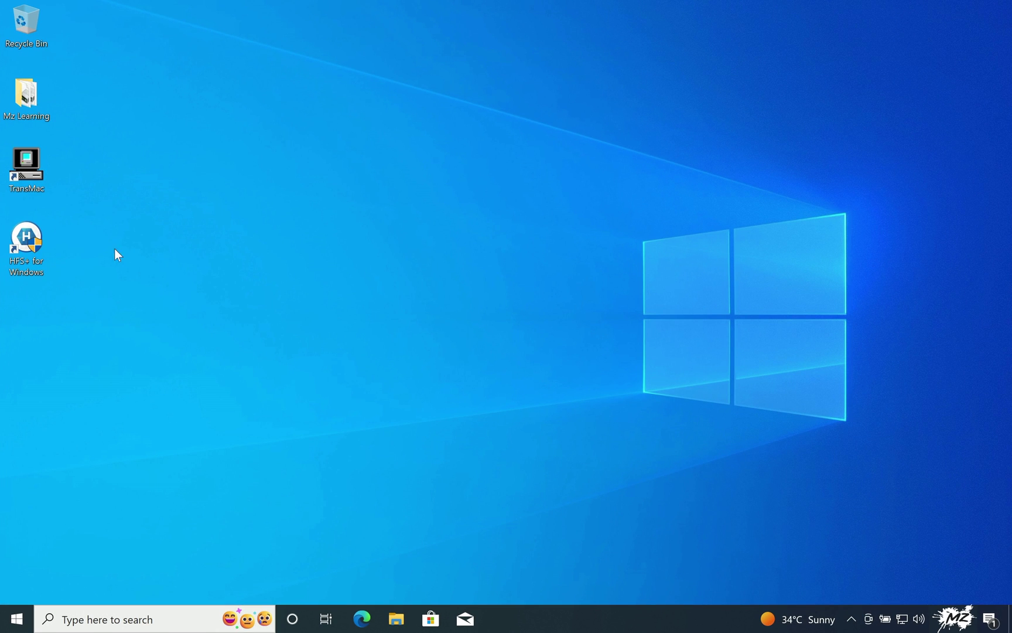
Launch HFS+ for Windows from the desktop with administrator permission and open its Format new volume dialog
double_click(26, 246)
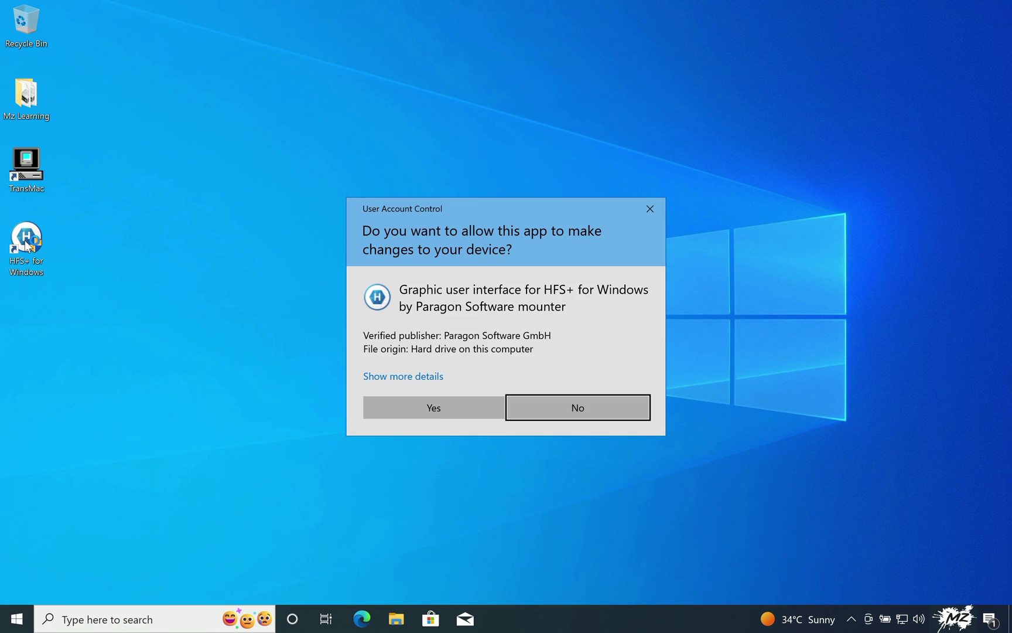
click(402, 409)
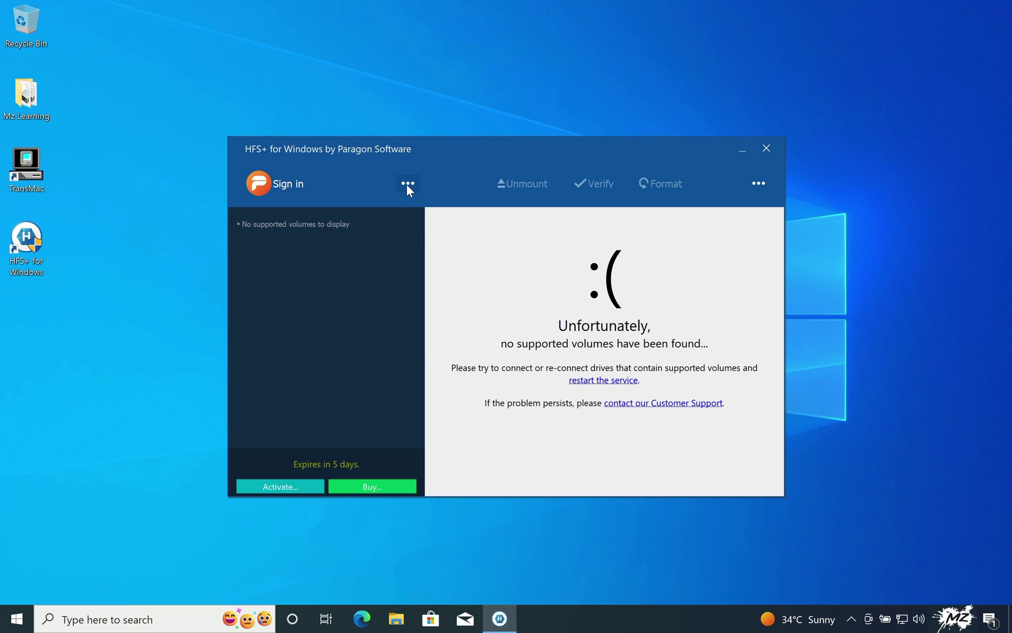
click(407, 184)
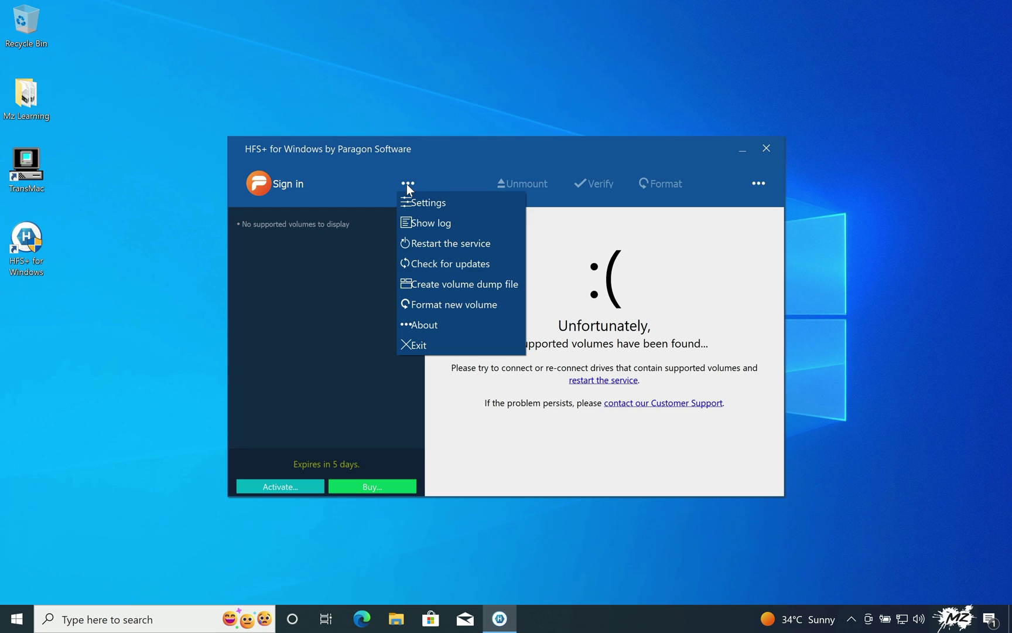
click(451, 306)
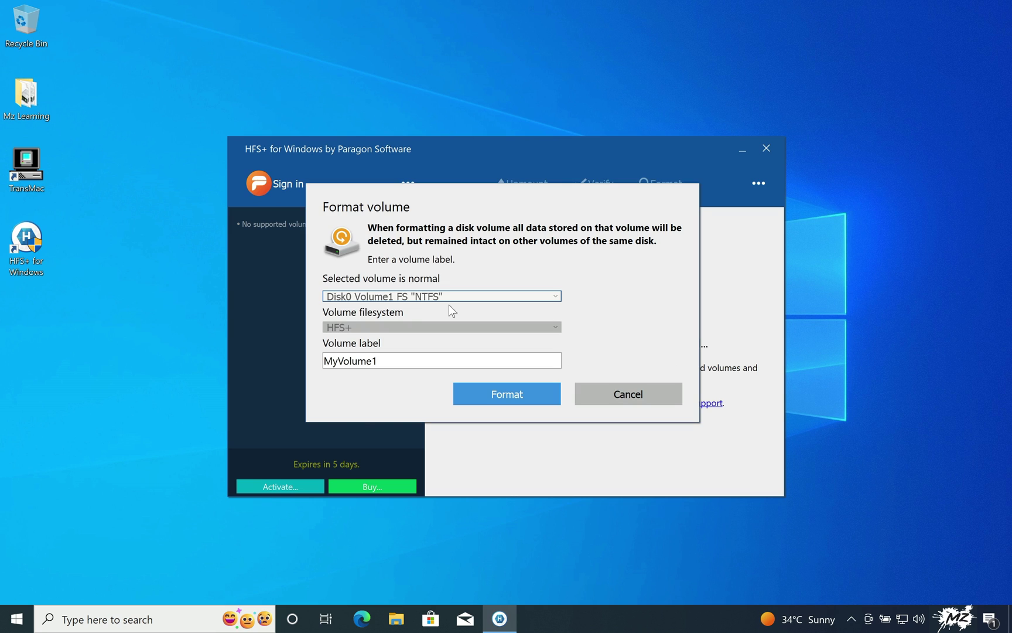
Format Disk1 Volume1 FS "RAW" as HFS+ with the volume label macOS
click(434, 296)
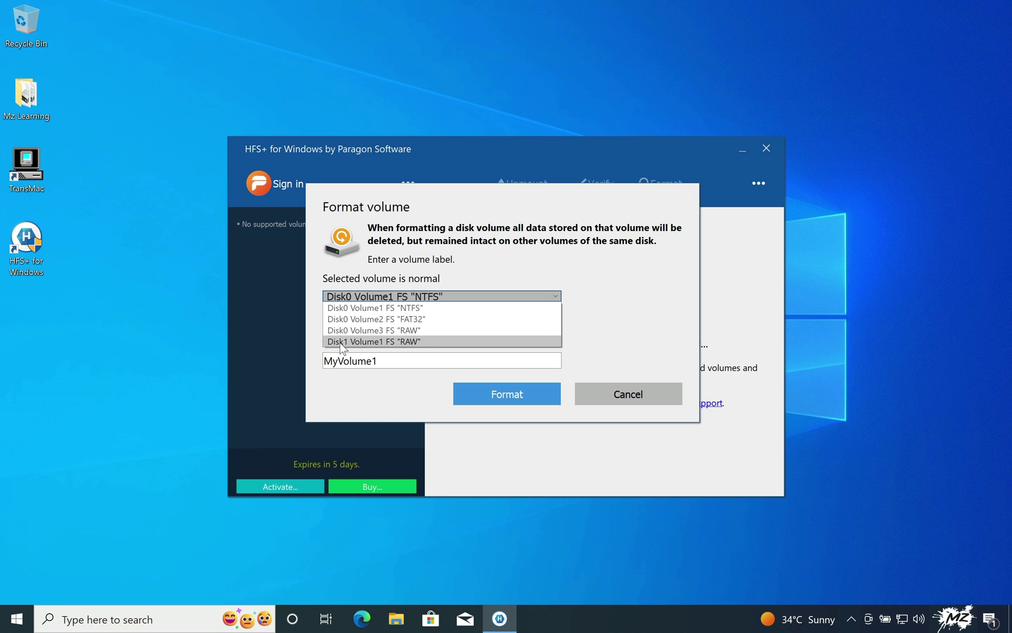
click(356, 342)
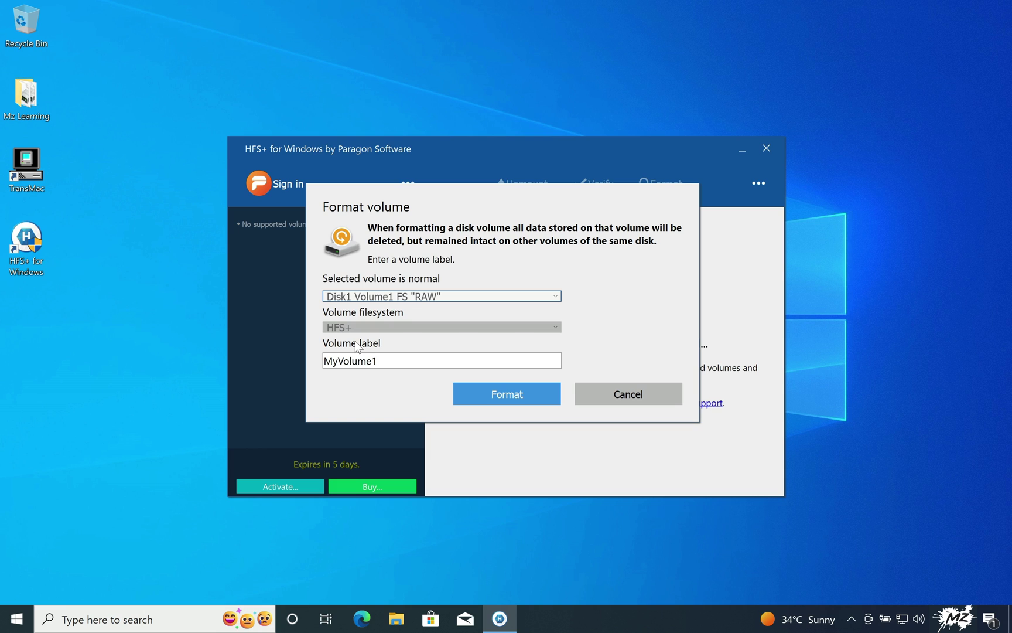
drag(398, 356, 298, 354)
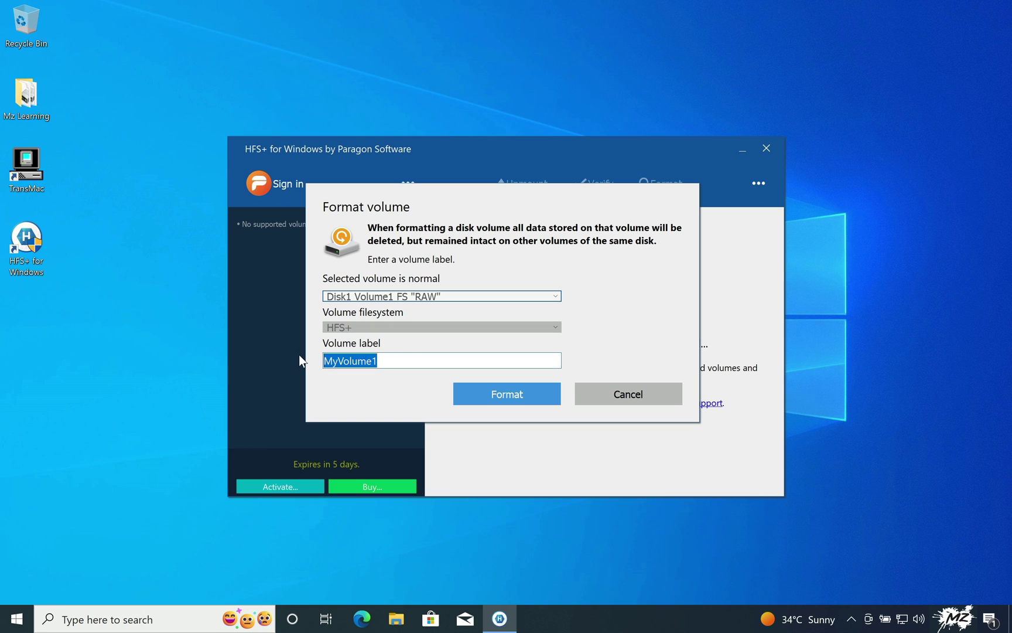
text(macOS)
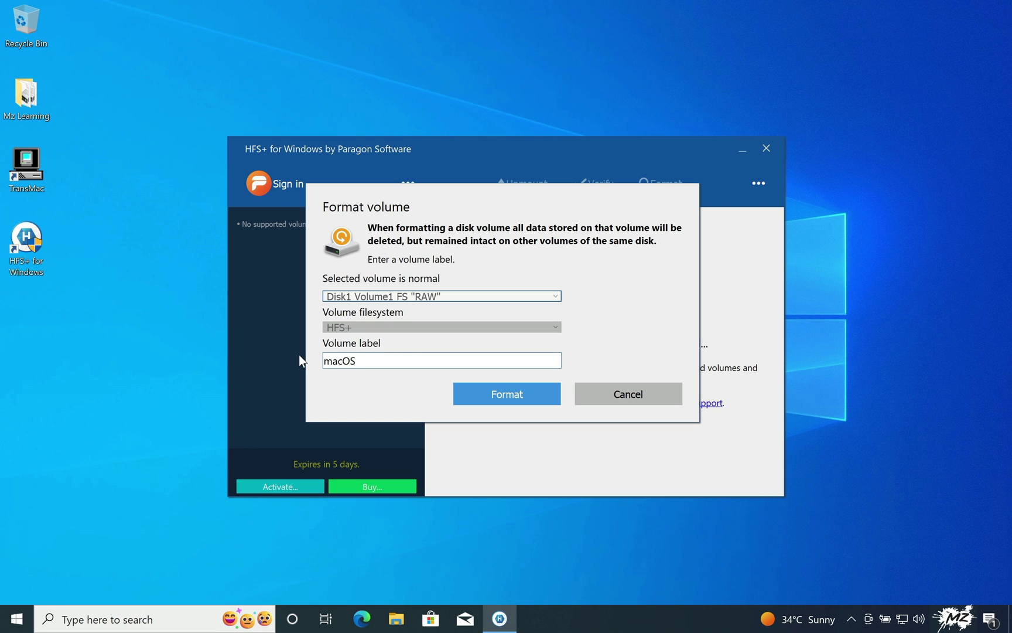
click(498, 394)
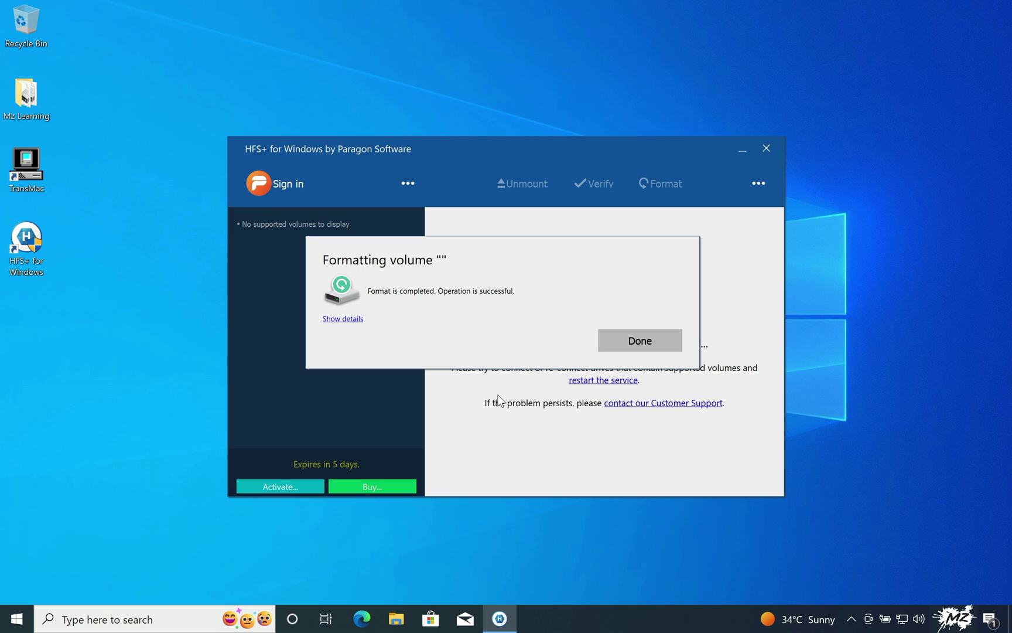
Dismiss the format result and search Google in Microsoft Edge for "macOS Ventura full installer download"
click(626, 343)
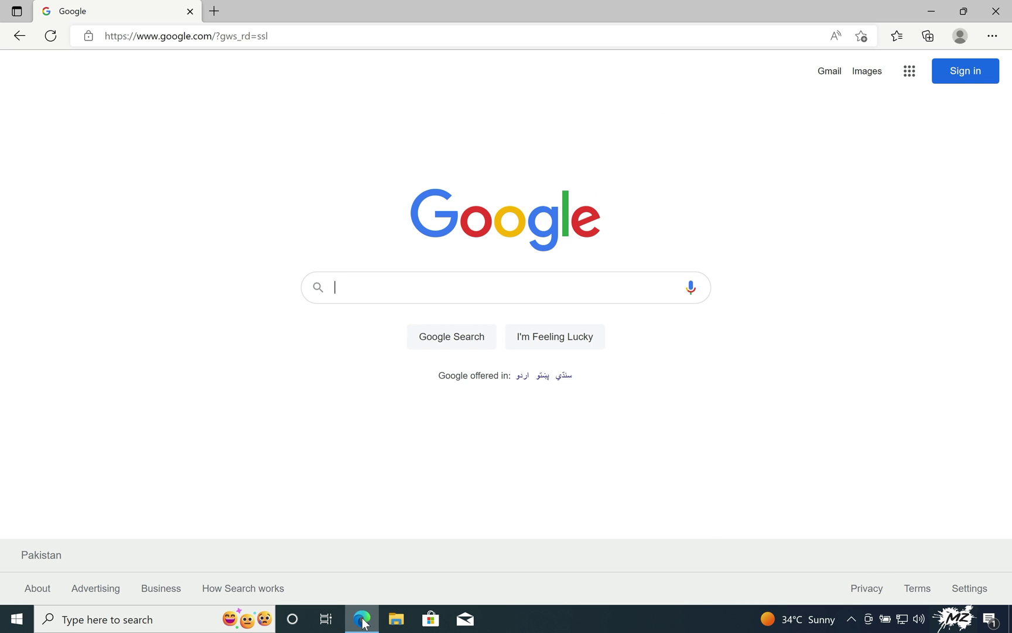
text(macOS Ventura)
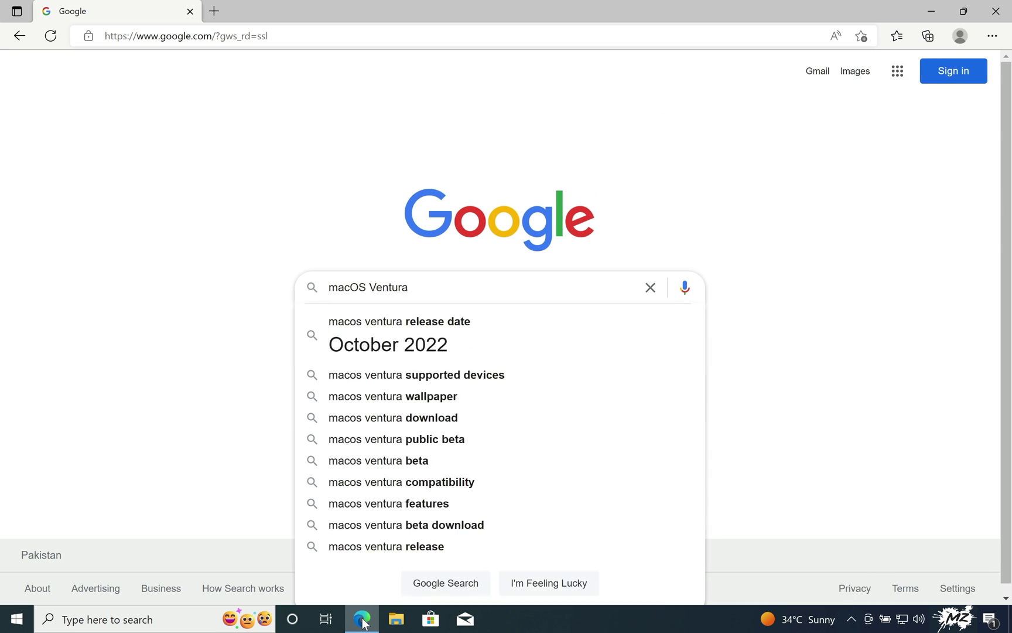
text( full installer download)
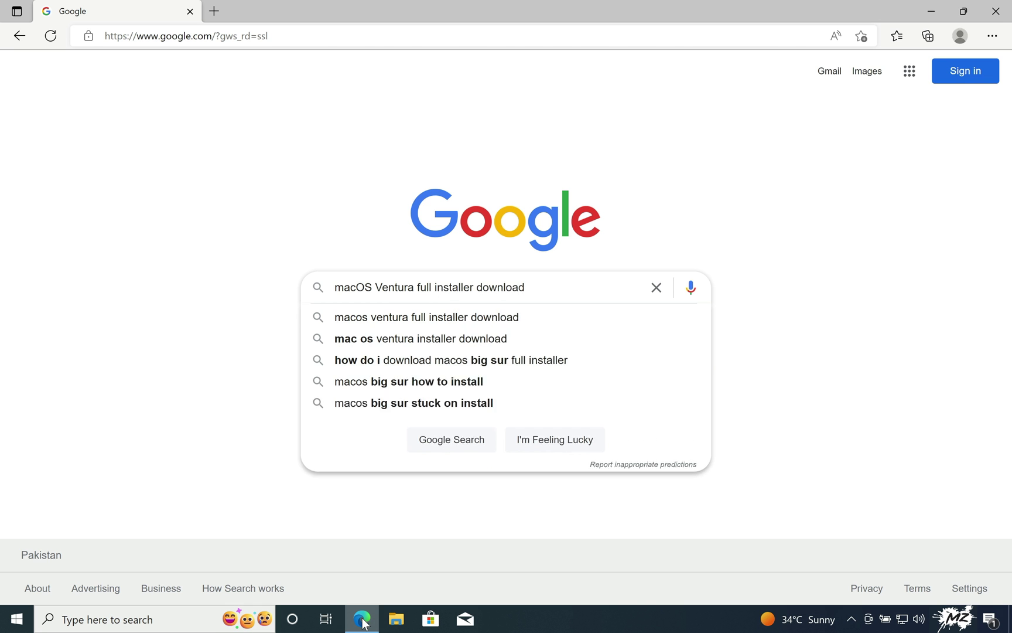
key(Return)
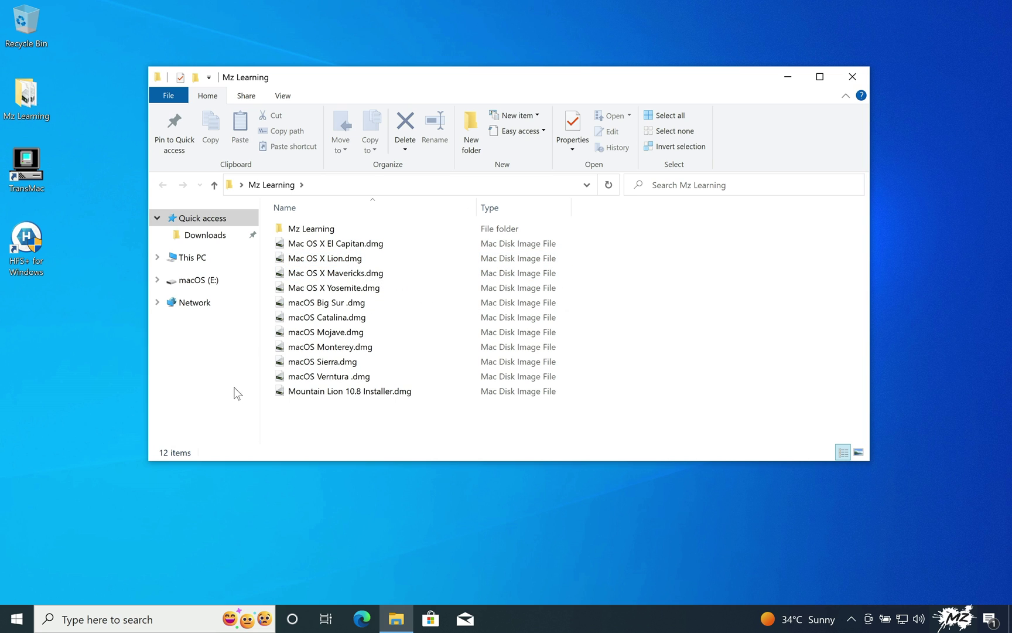
Close the Mz Learning folder window and launch TransMac from the desktop as administrator, continuing in trial mode
mouse_move(356, 395)
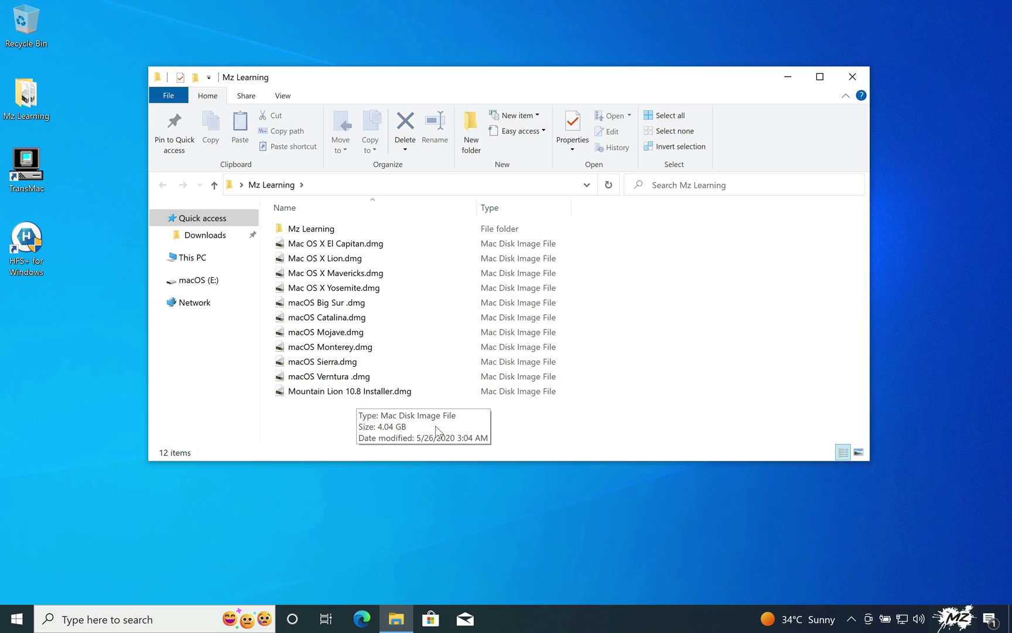
click(852, 77)
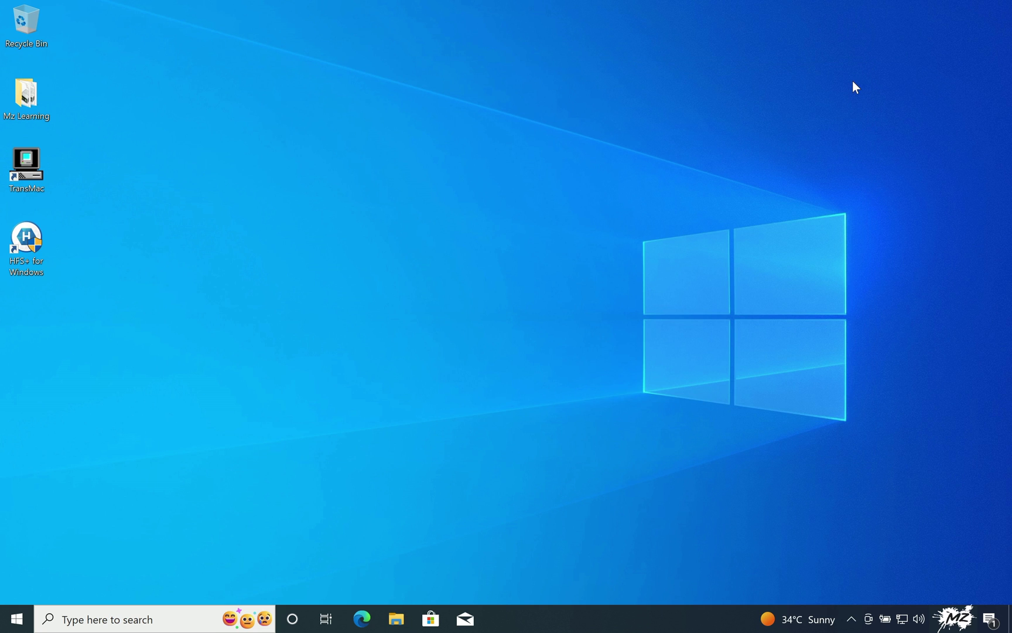
right_click(29, 164)
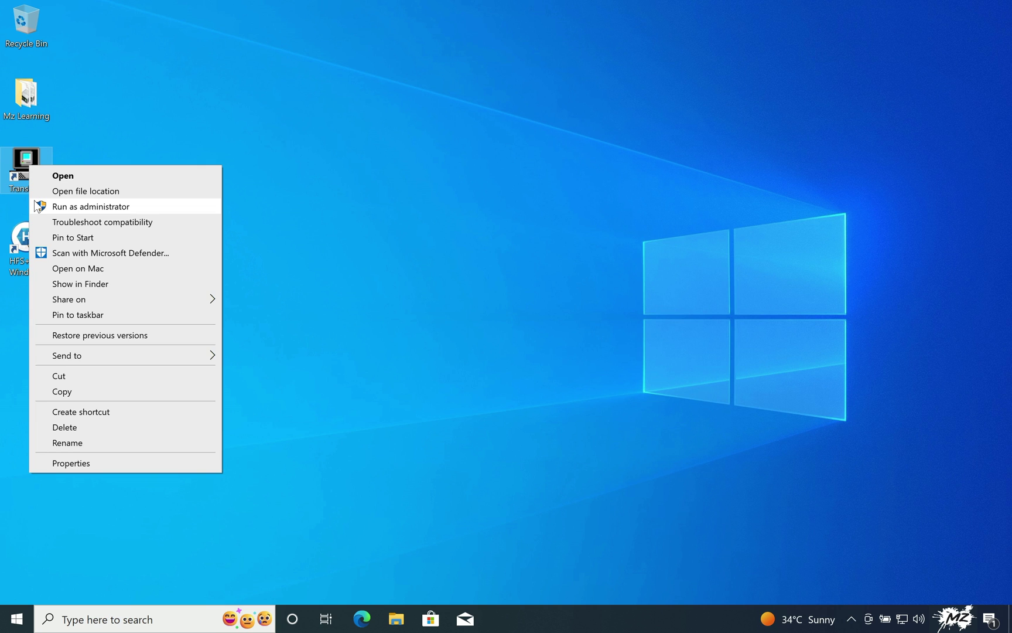
click(70, 207)
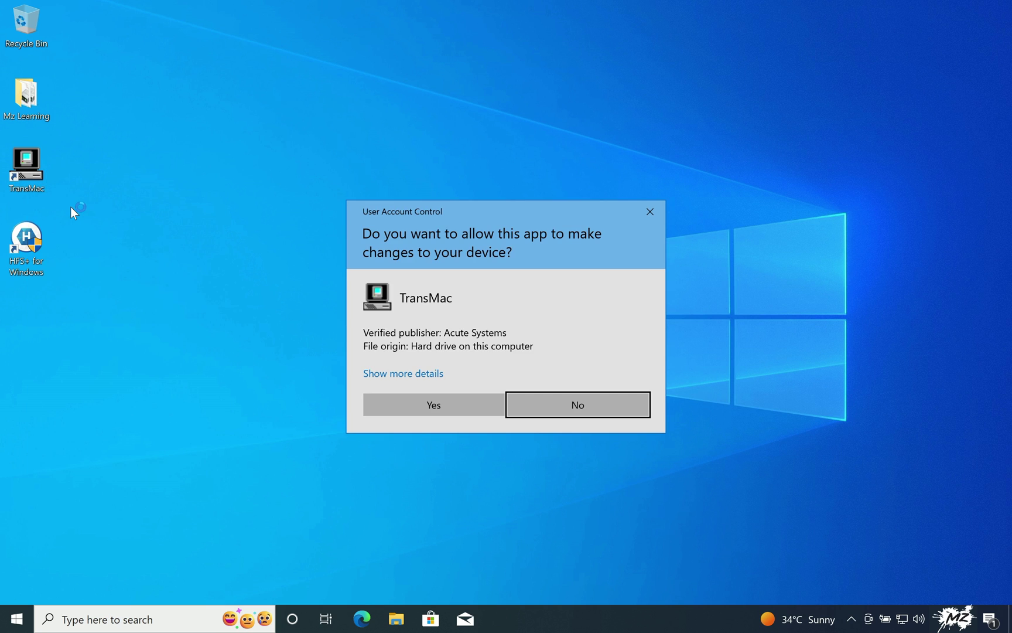
click(406, 408)
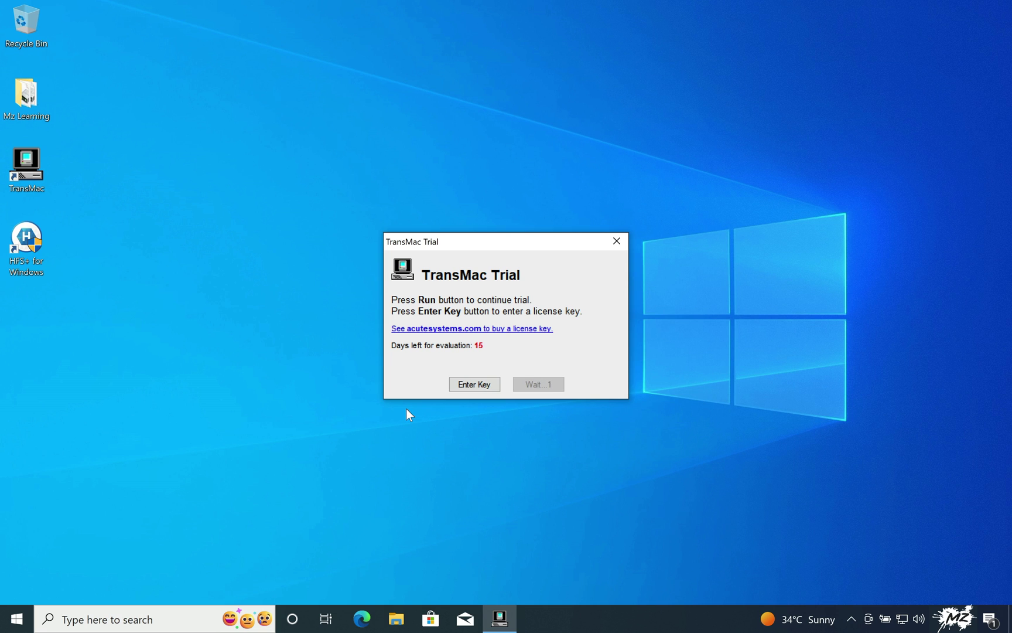
click(524, 384)
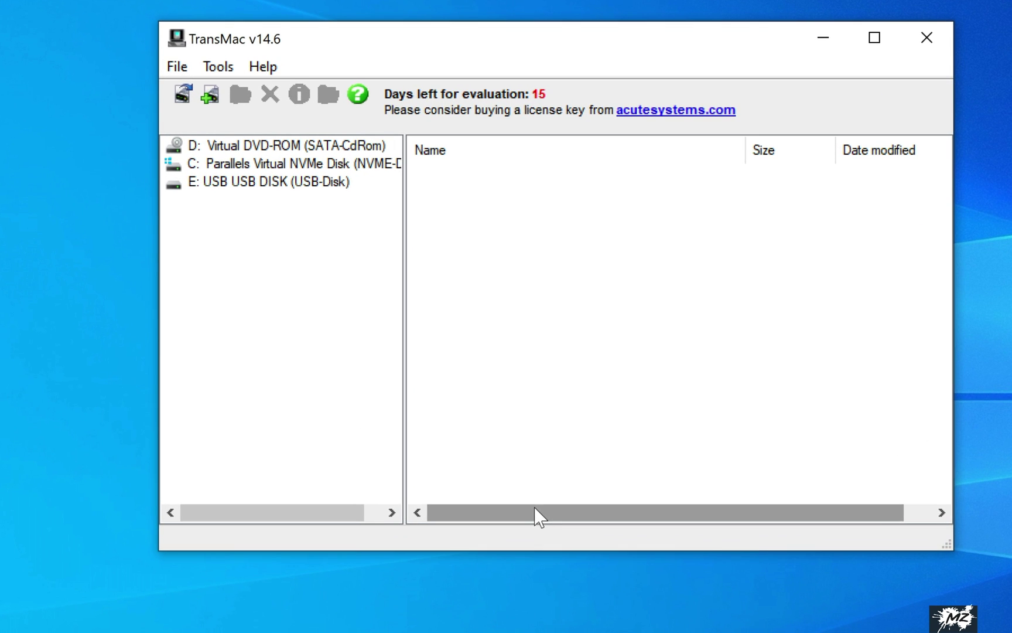
Restore the E: USB disk from Mountain Lion 10.8 Installer.dmg, accepting the overwrite warnings, and open its Mac OS X Install ESD volume
right_click(263, 182)
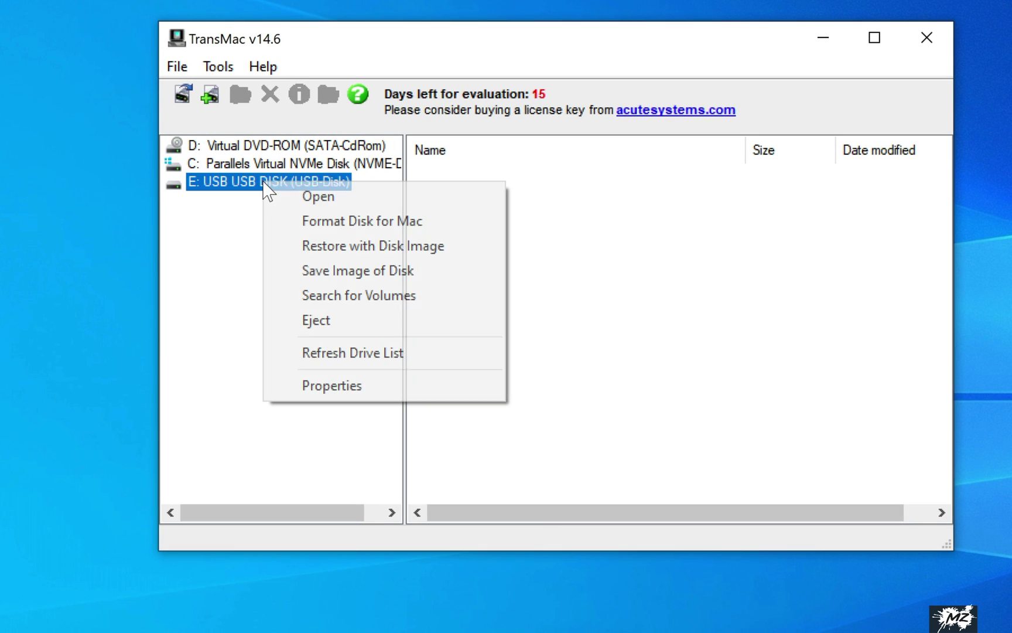
click(324, 251)
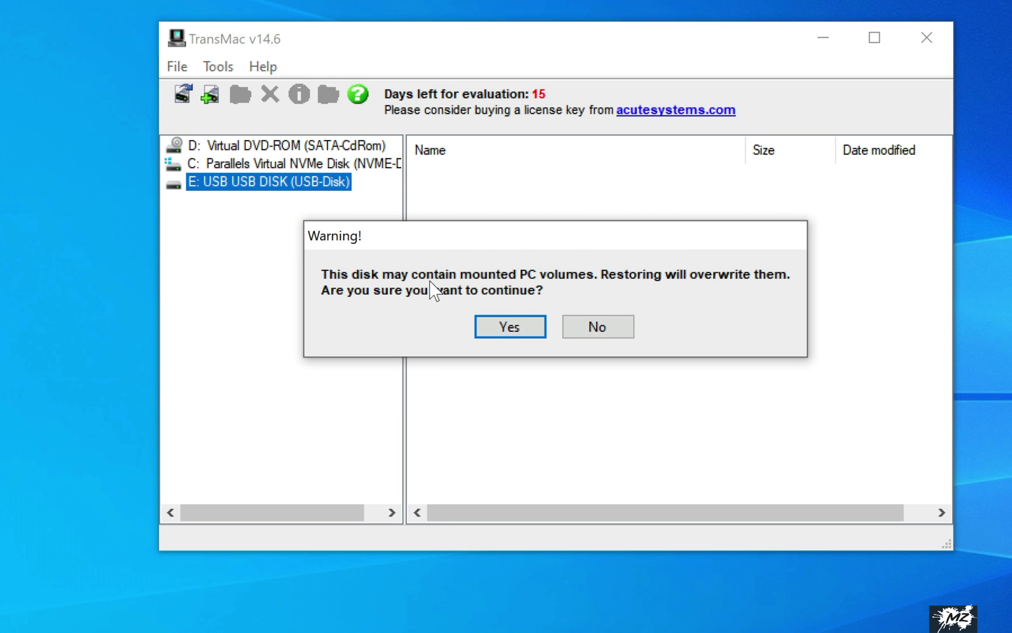
click(515, 332)
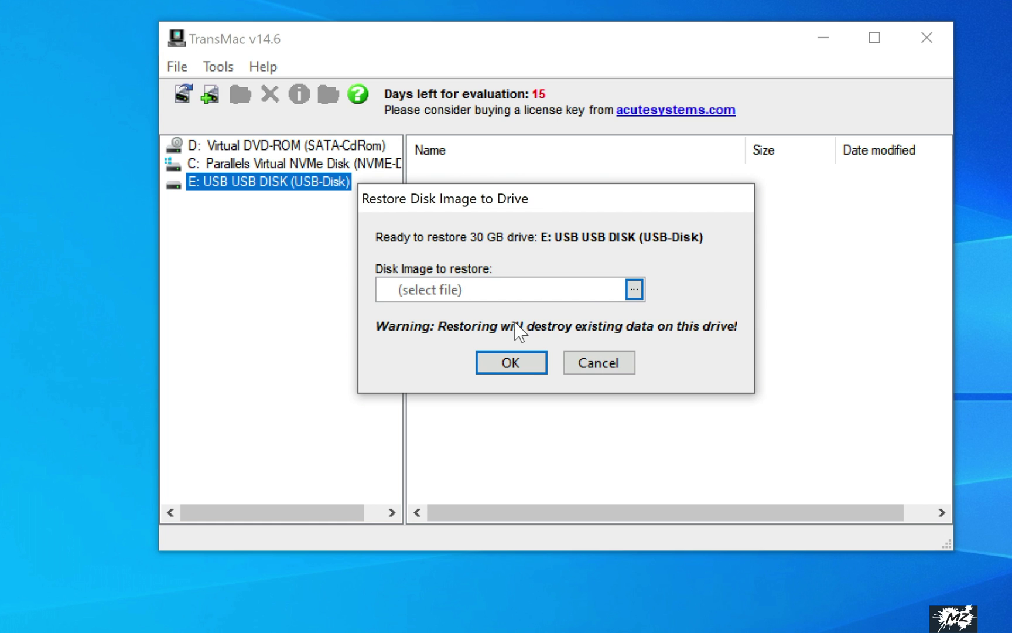
click(634, 290)
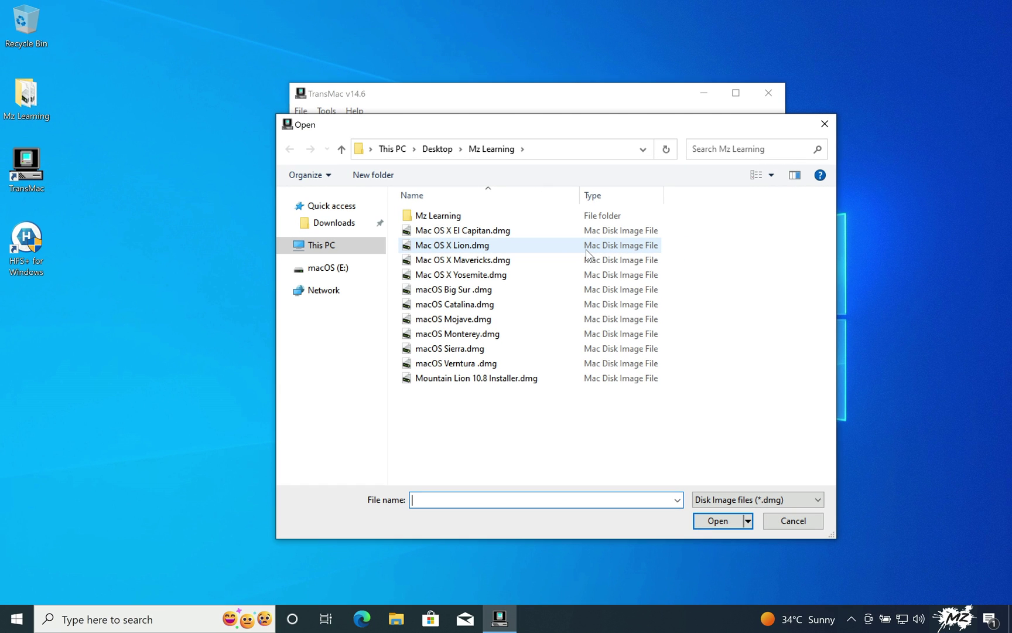
click(496, 378)
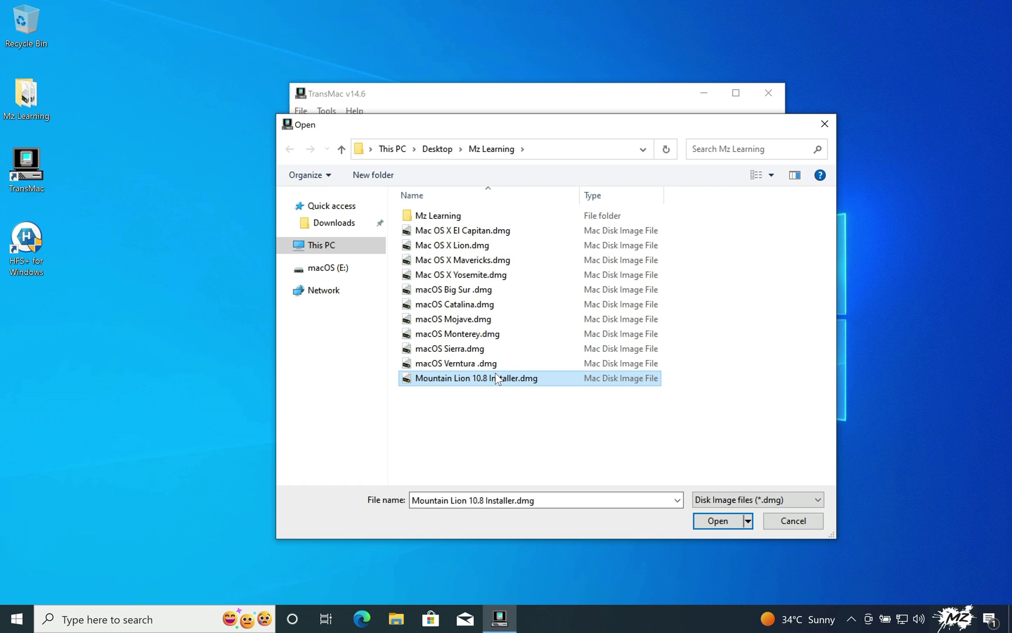
click(712, 521)
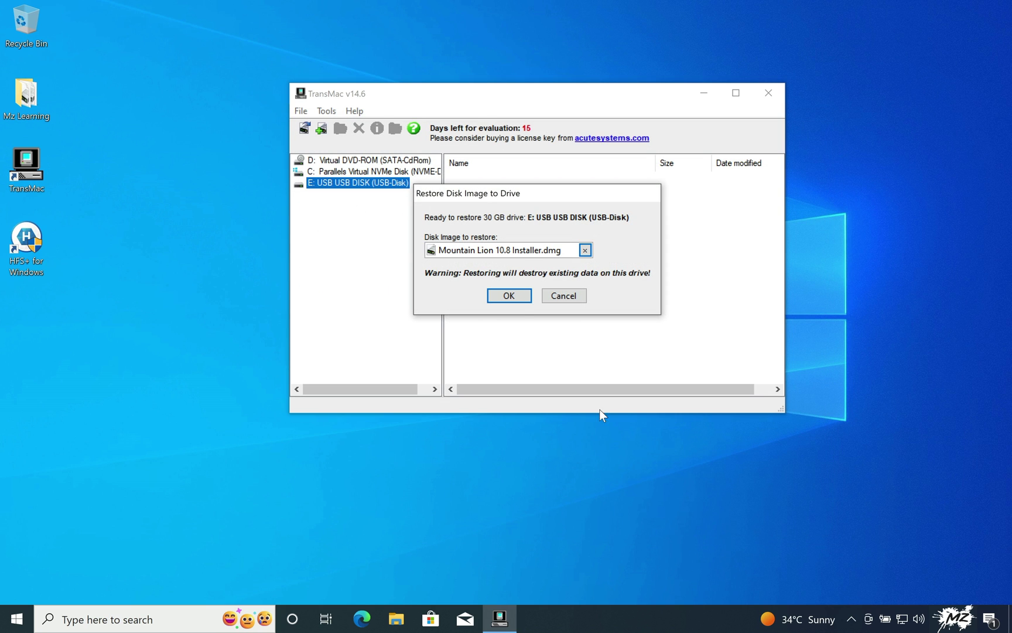
click(511, 294)
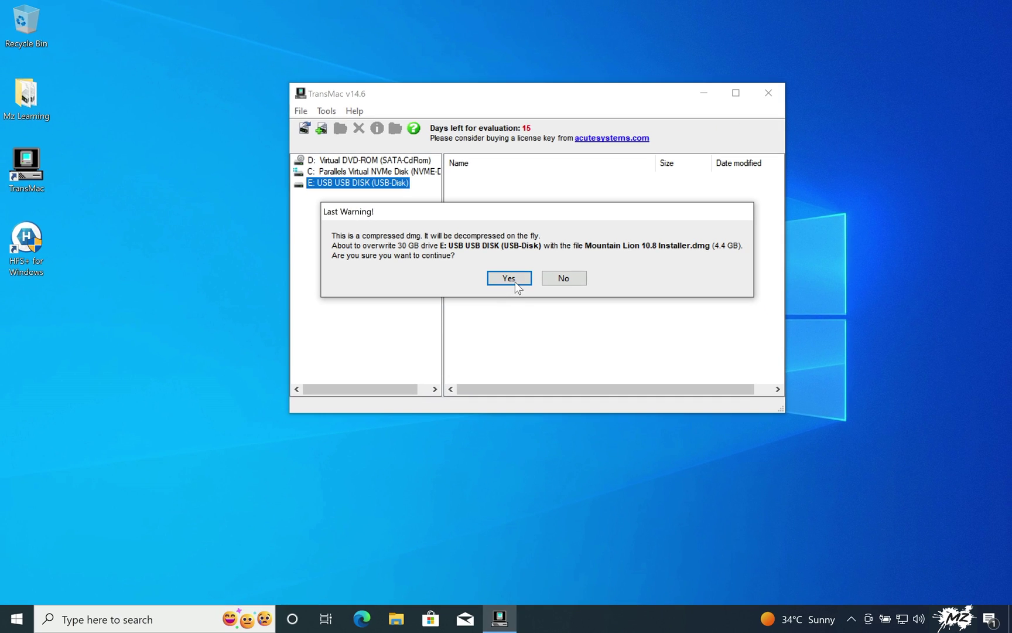
click(497, 304)
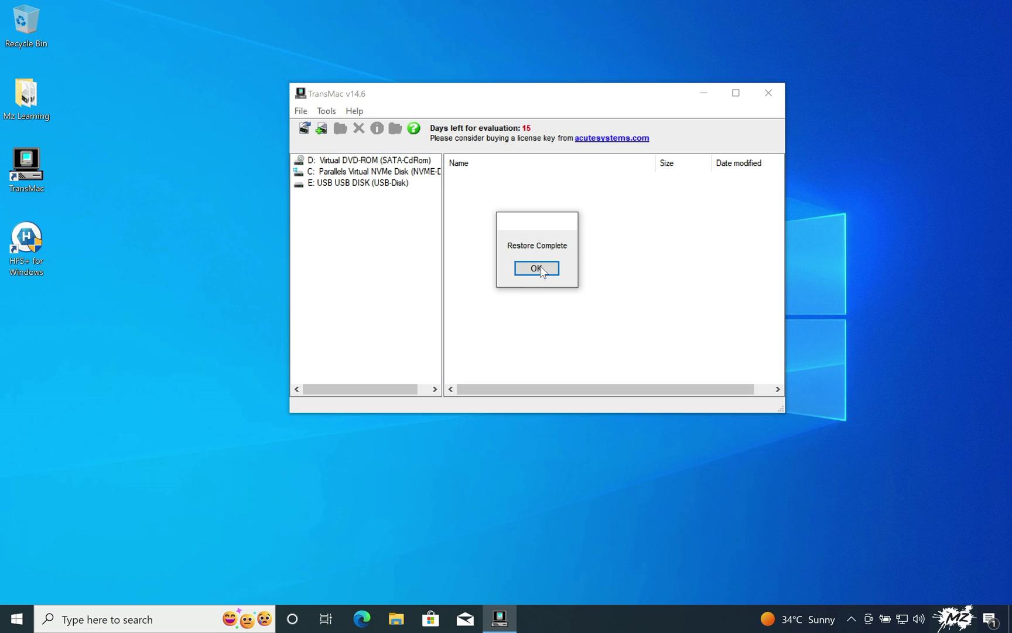
click(540, 266)
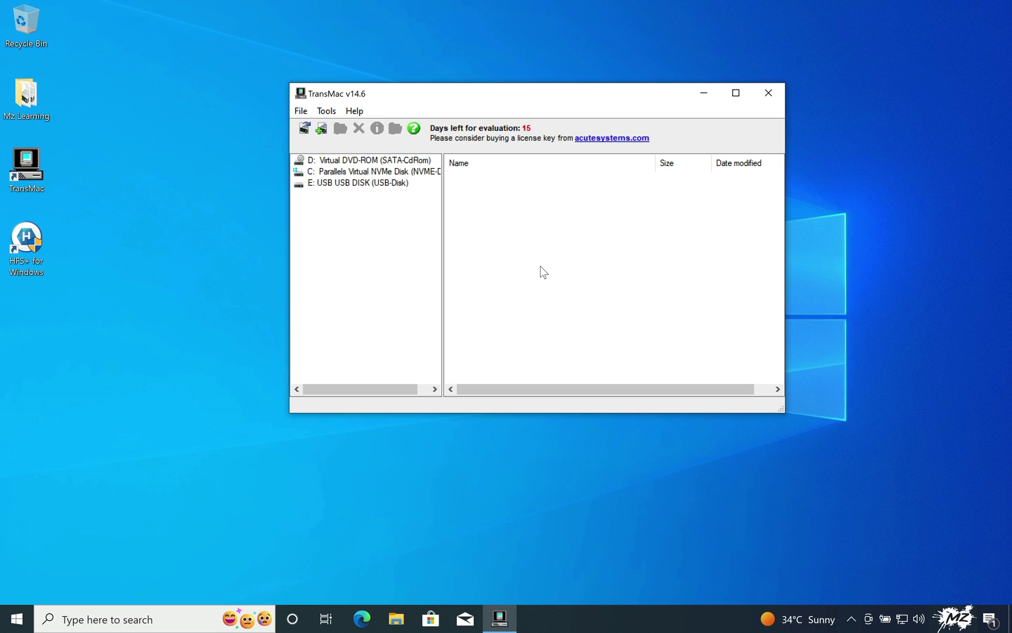
click(353, 184)
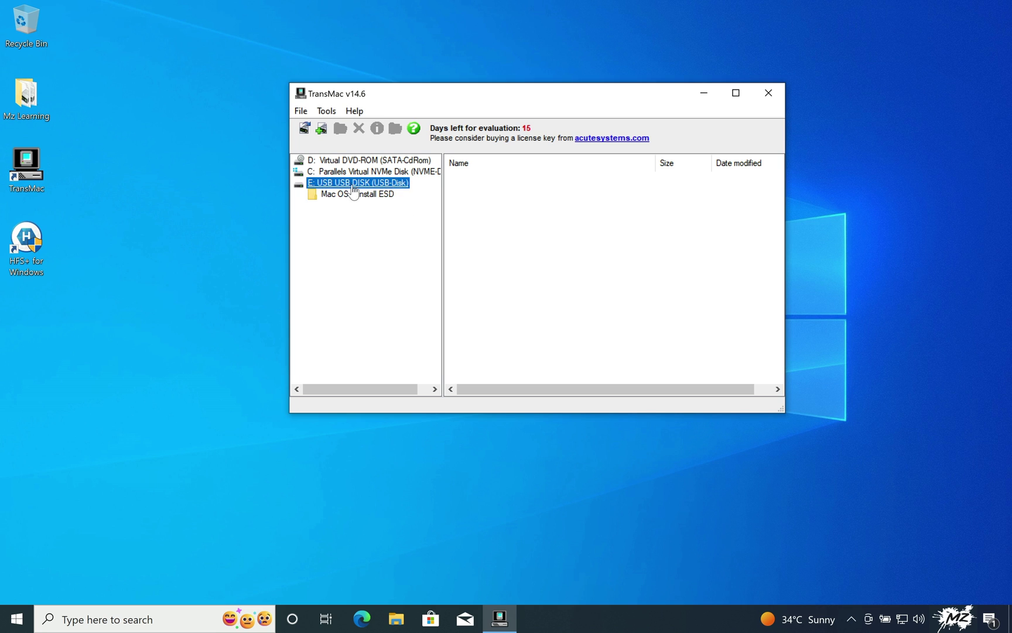
click(352, 196)
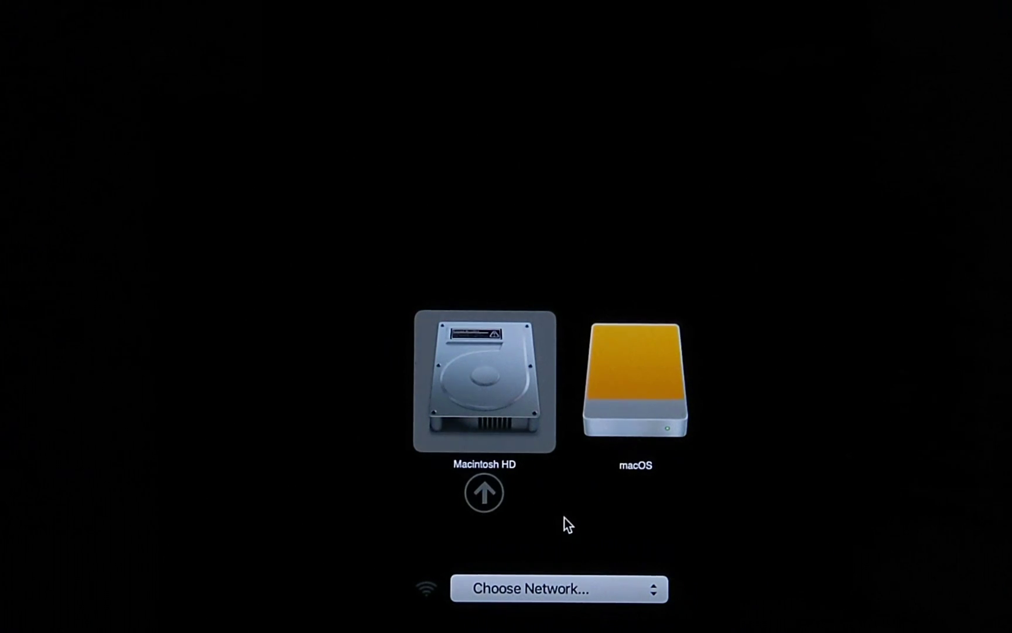
Boot the Mac from the macOS drive and continue with Reinstall OS X in OS X Utilities
key(Right)
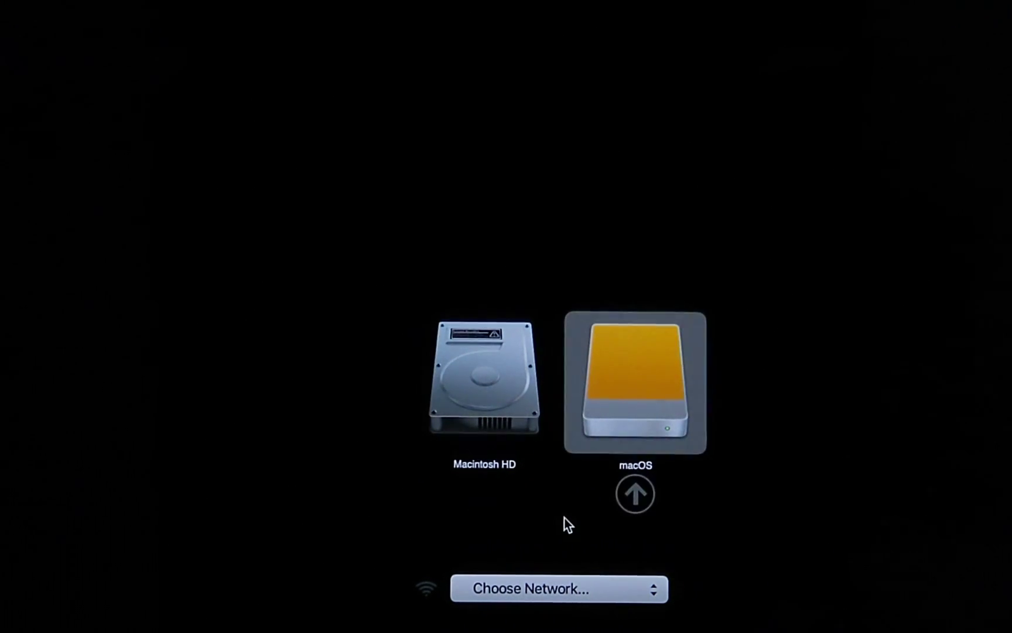
key(Return)
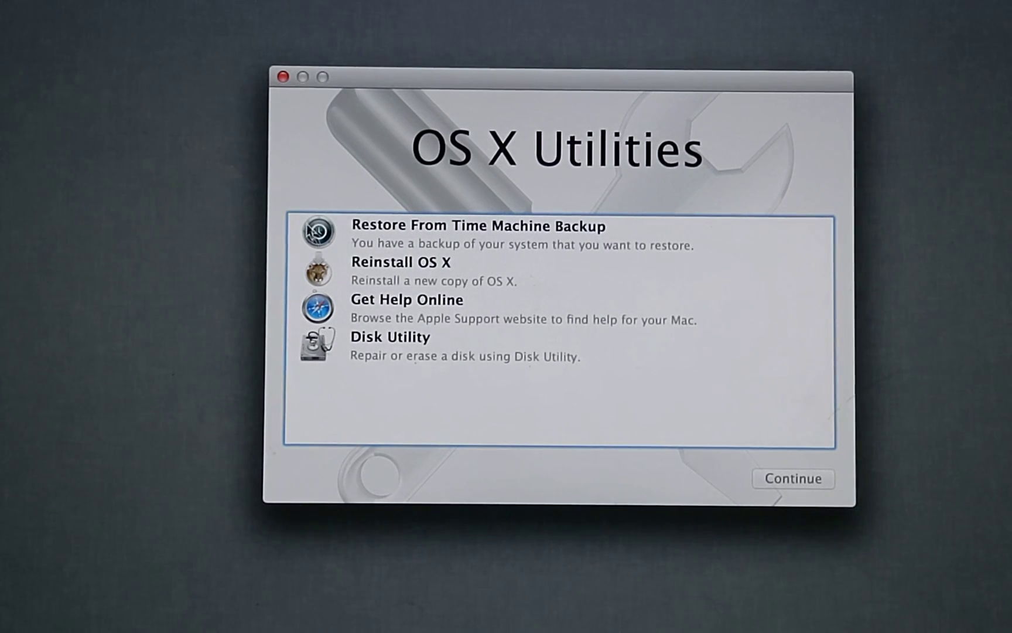
click(371, 270)
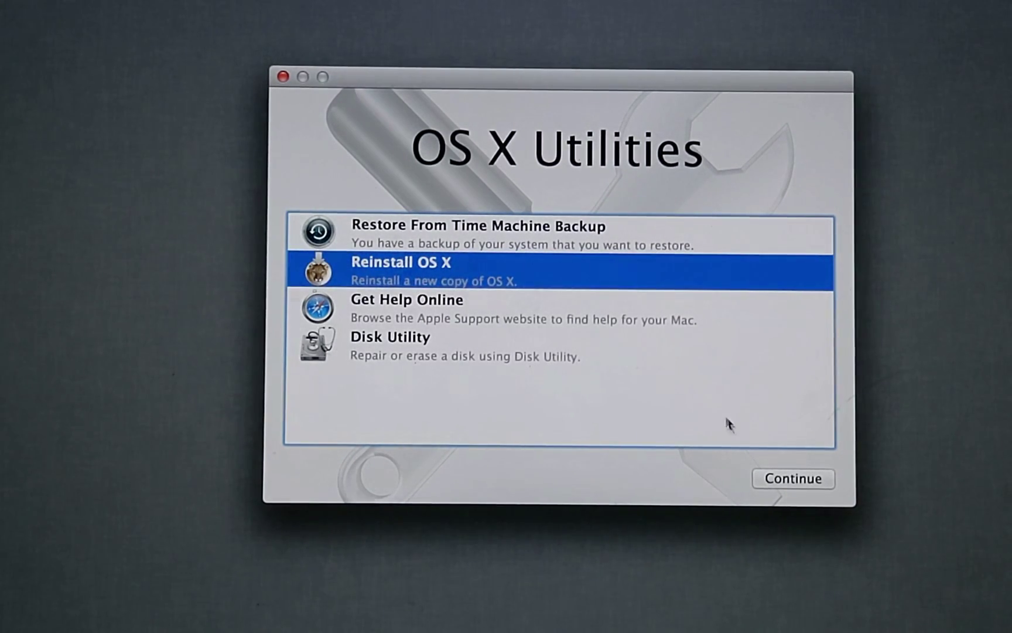
click(775, 477)
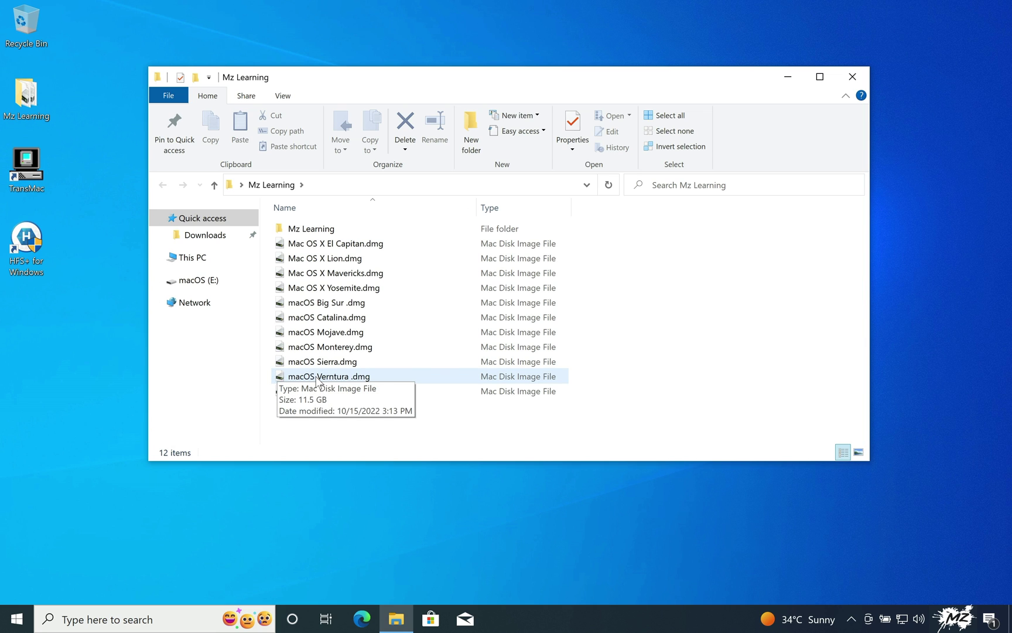
Open "macOS Verntura .dmg" from the Mz Learning folder in the TransMac trial and display its macOS Ventura volume, closing the folder window
double_click(316, 379)
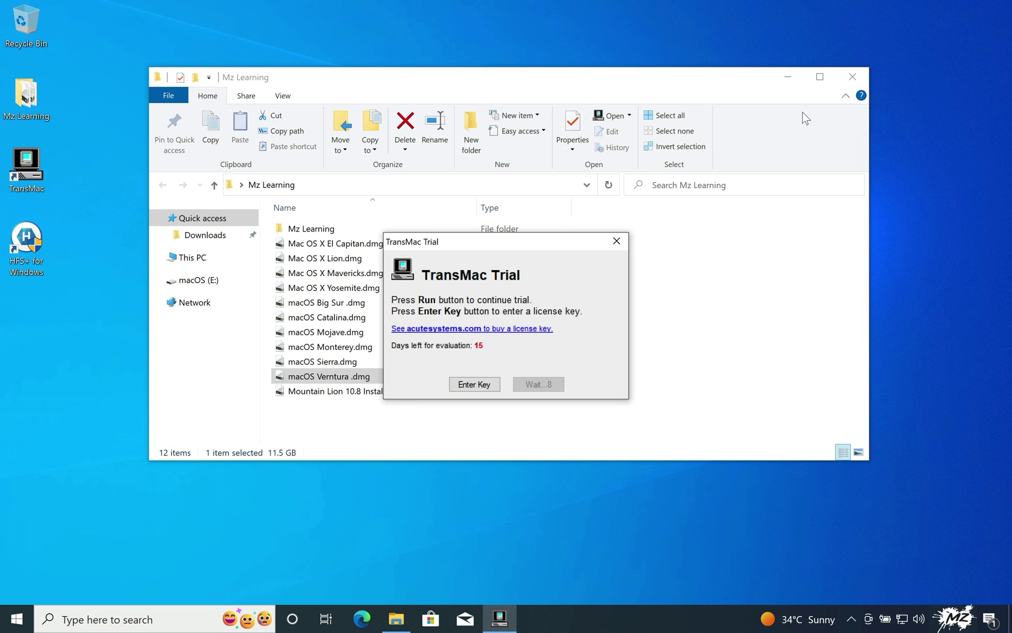
click(851, 79)
click(850, 79)
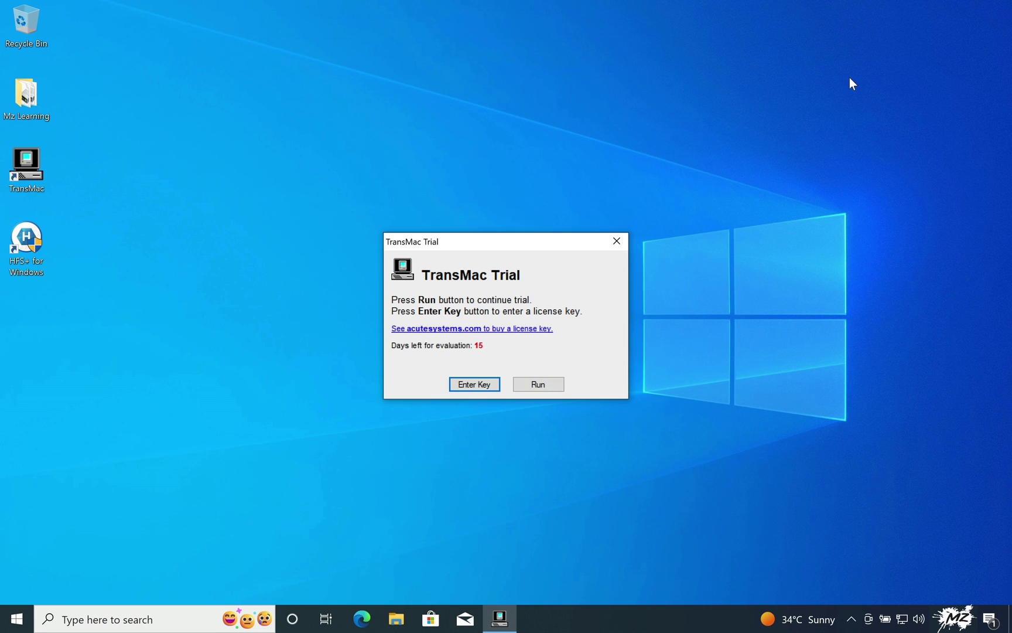
click(544, 381)
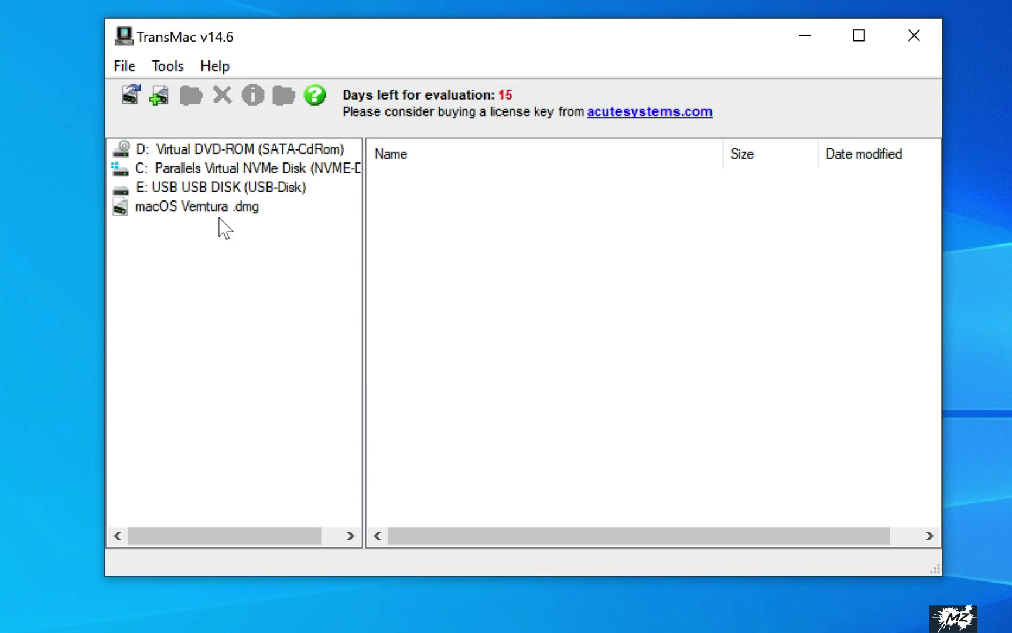
click(211, 208)
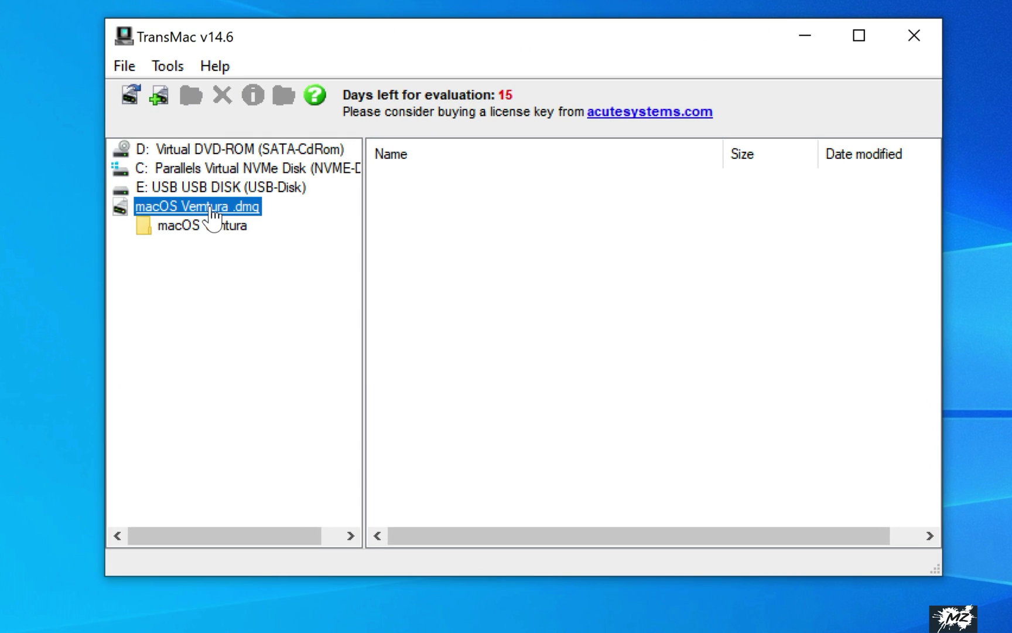
click(198, 227)
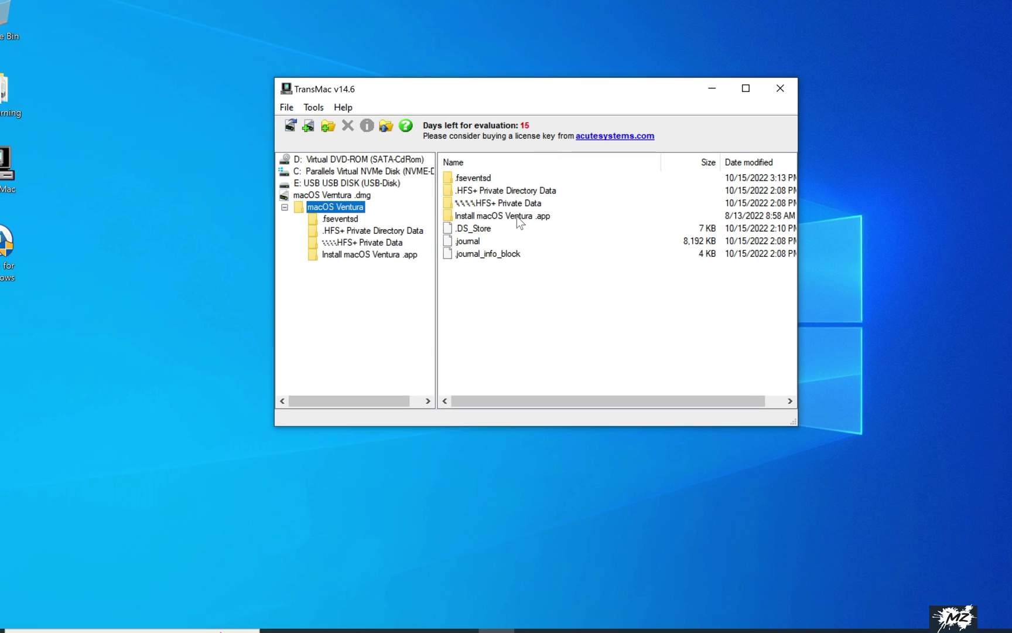
Copy "Install macOS Ventura .app" from the disk image to the Windows desktop and close TransMac
click(521, 215)
drag(520, 218, 102, 321)
drag(33, 326, 33, 326)
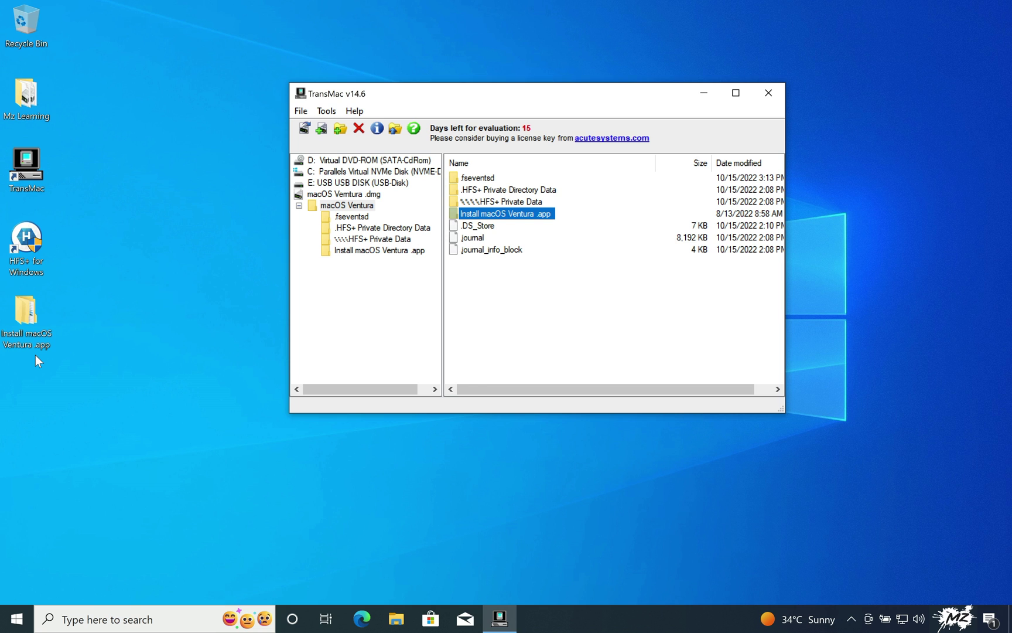
click(768, 93)
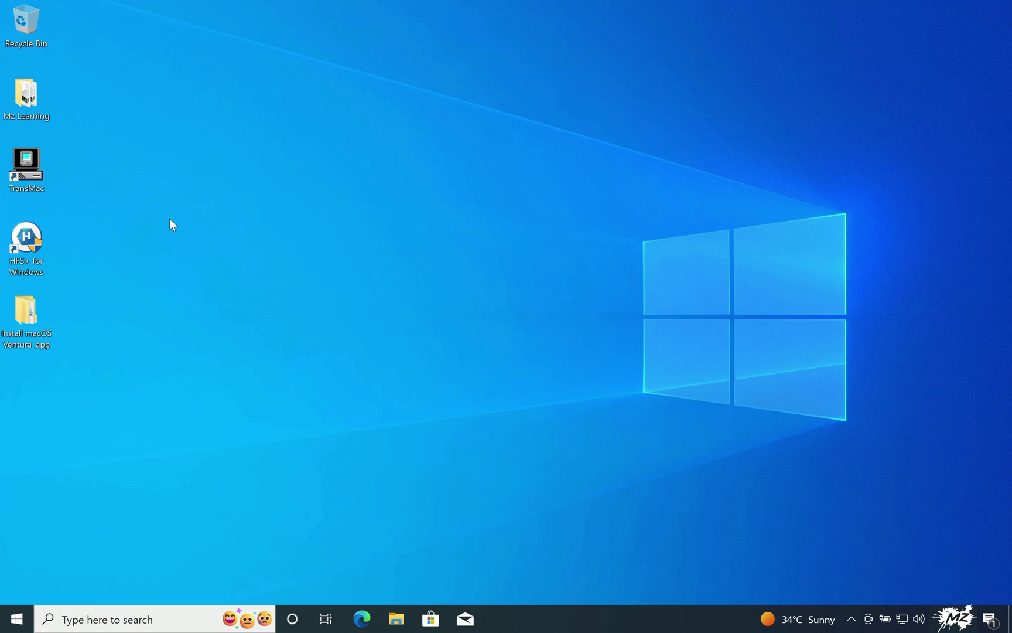
Switch to HFS+ for Windows, allow it to make changes, and open the macOS (E:) volume in File Explorer
double_click(27, 233)
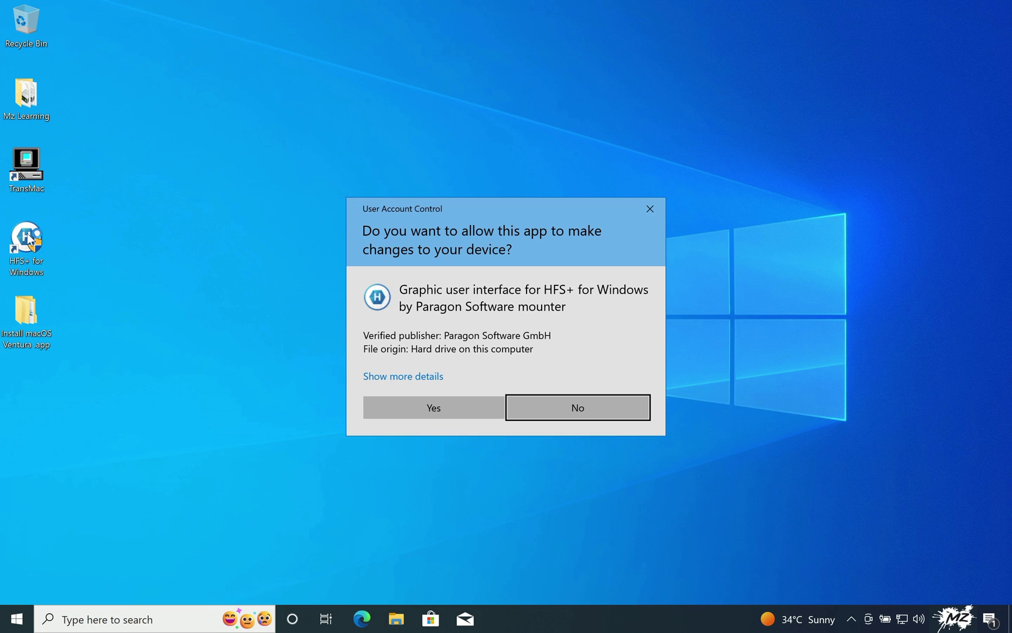
click(392, 409)
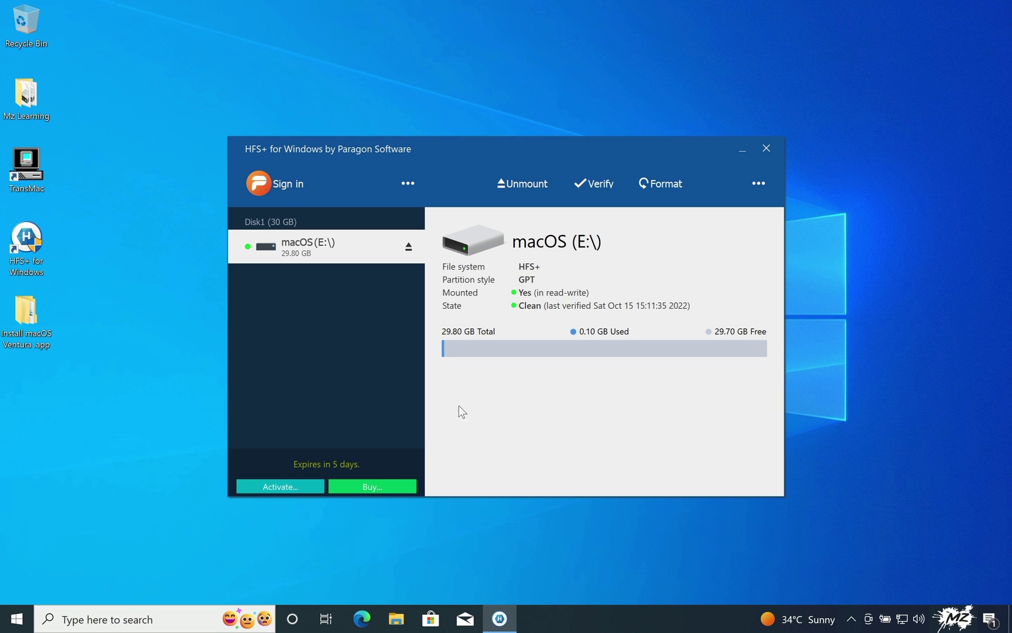
click(759, 184)
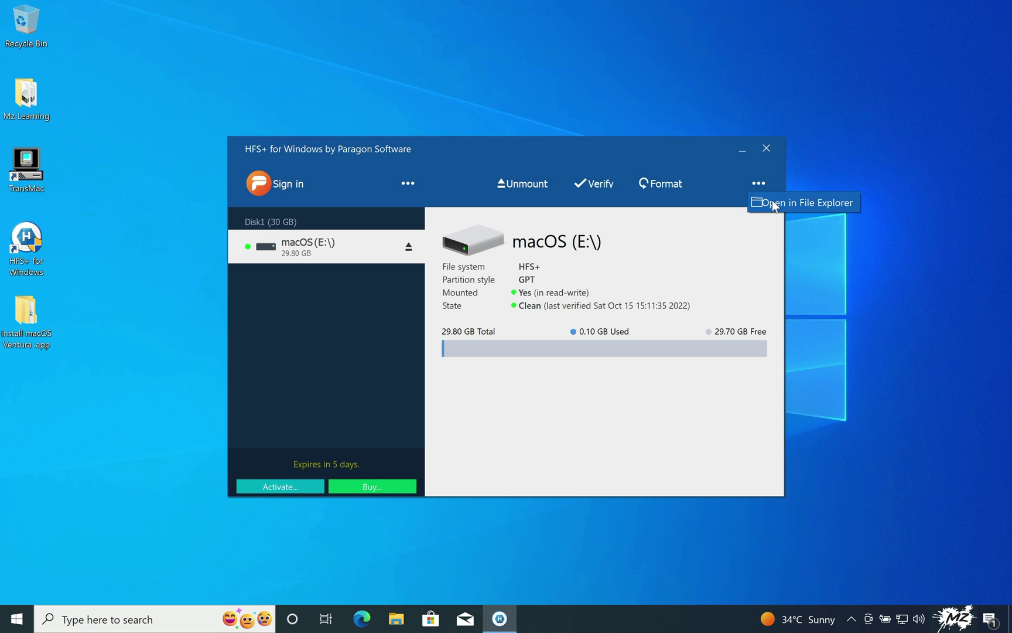
click(774, 203)
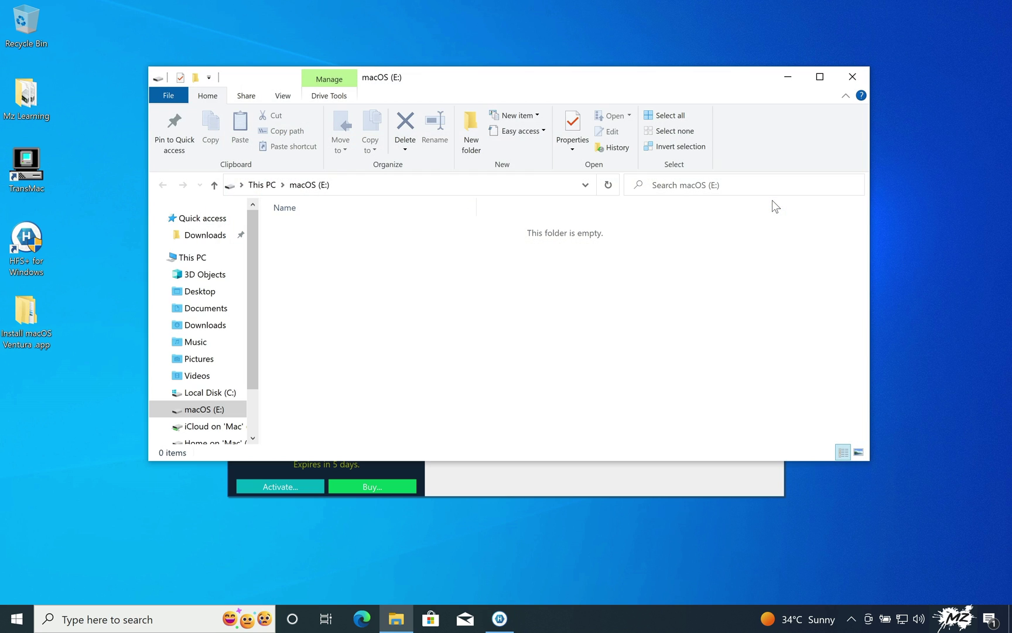
Copy the "Install macOS Ventura .app" folder from the desktop into the macOS (E:) drive
right_click(27, 309)
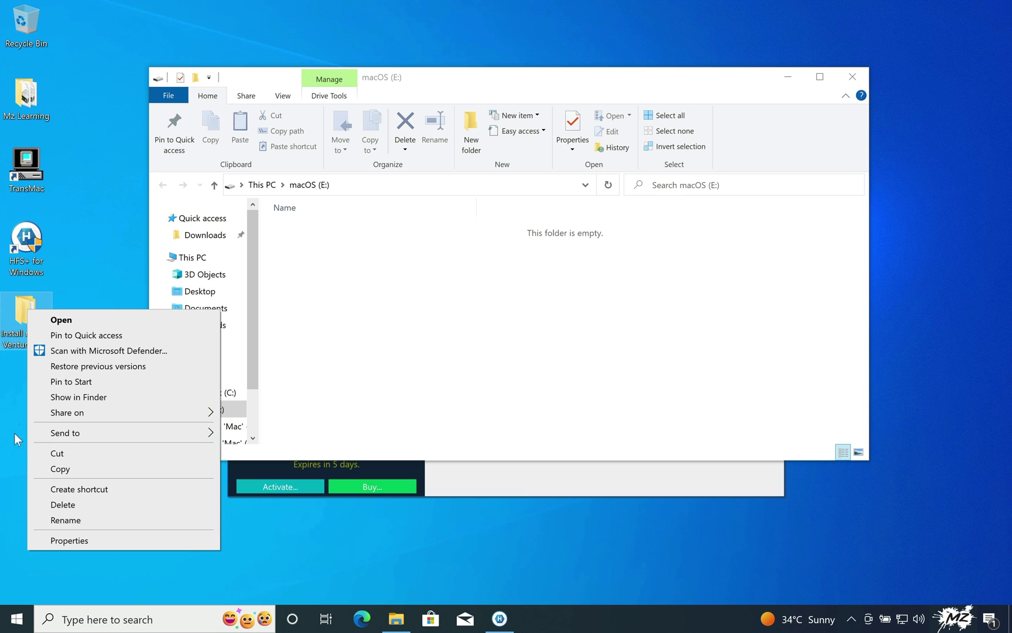
click(47, 466)
click(356, 280)
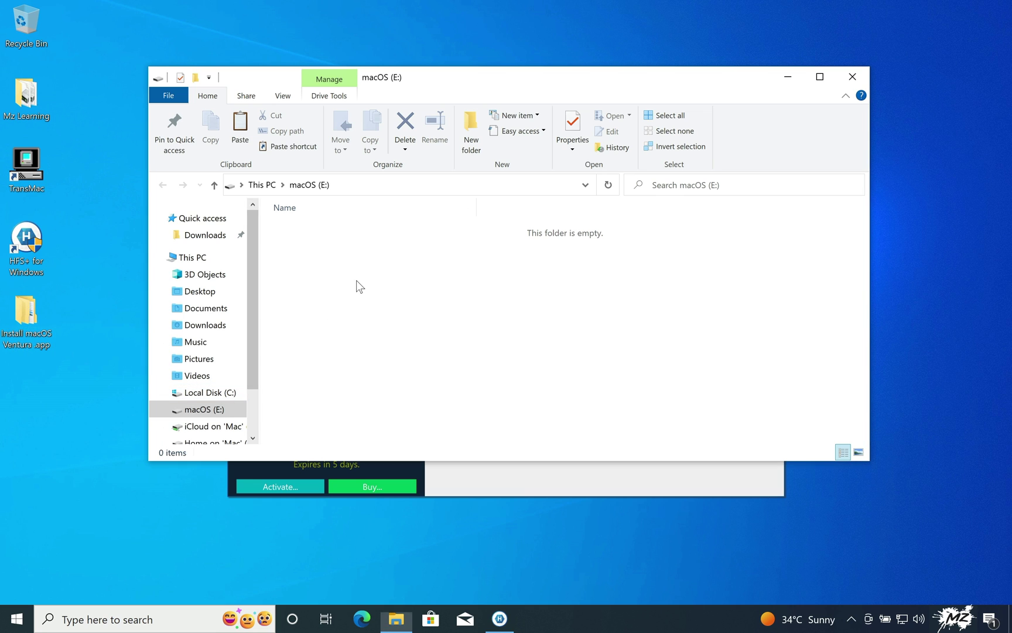
right_click(356, 280)
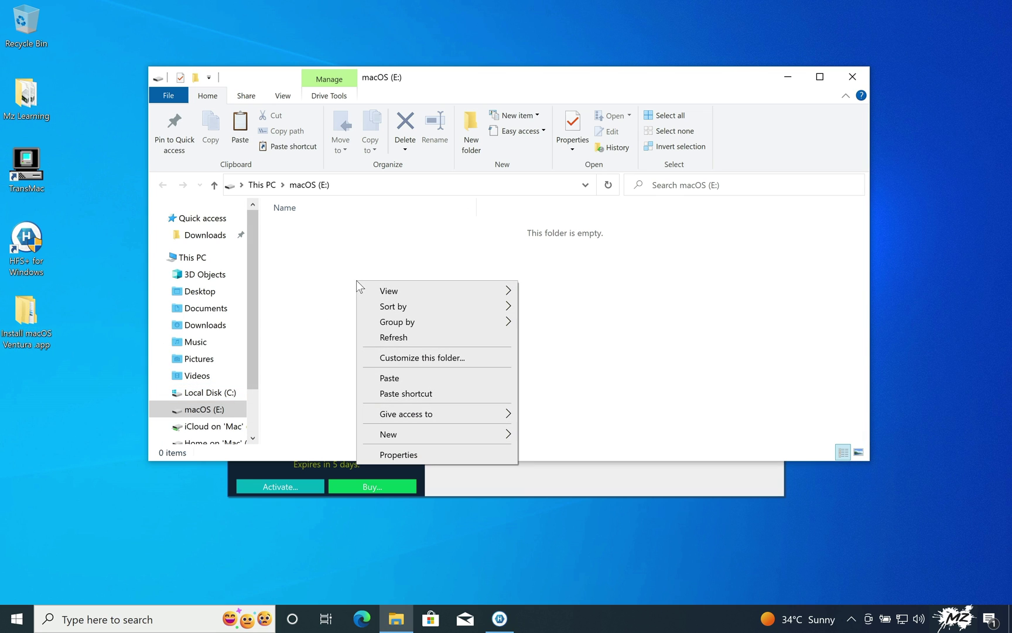
click(369, 379)
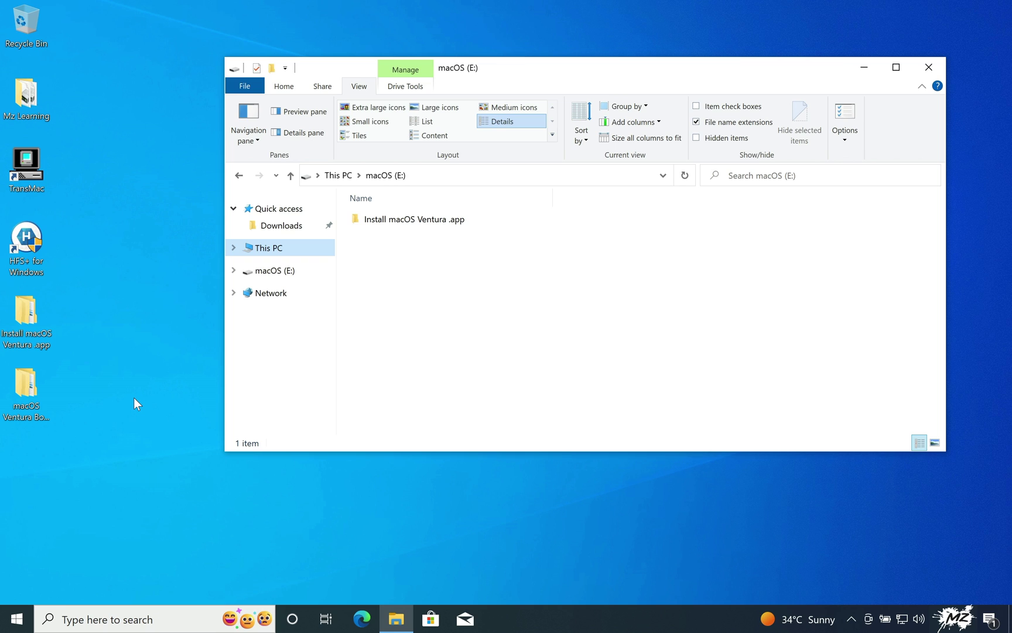
Open the macOS Ventura Boot Files folder from the desktop and show its hidden items
click(34, 384)
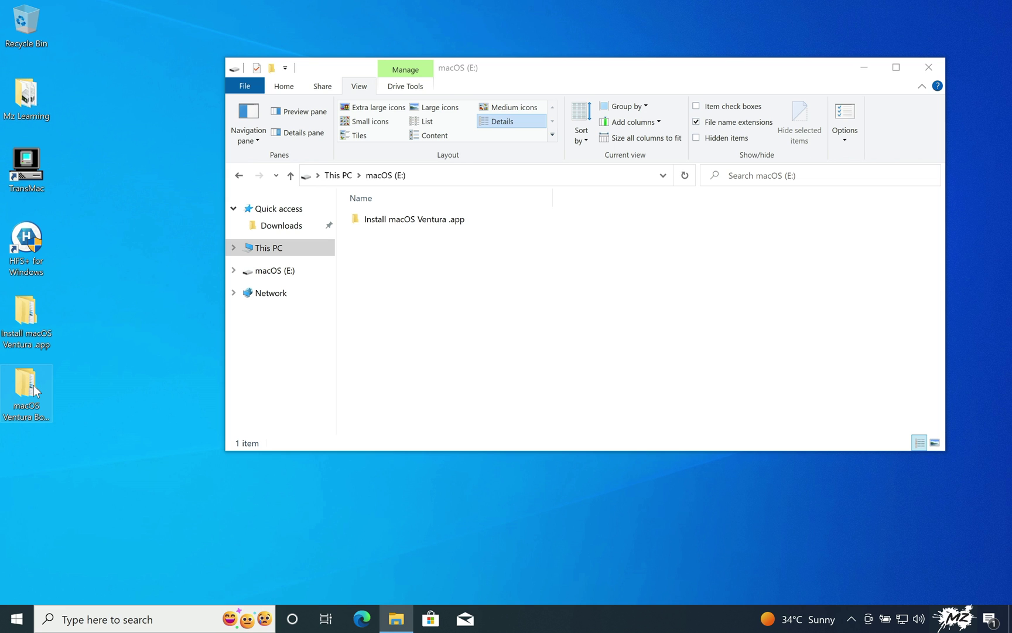
double_click(33, 385)
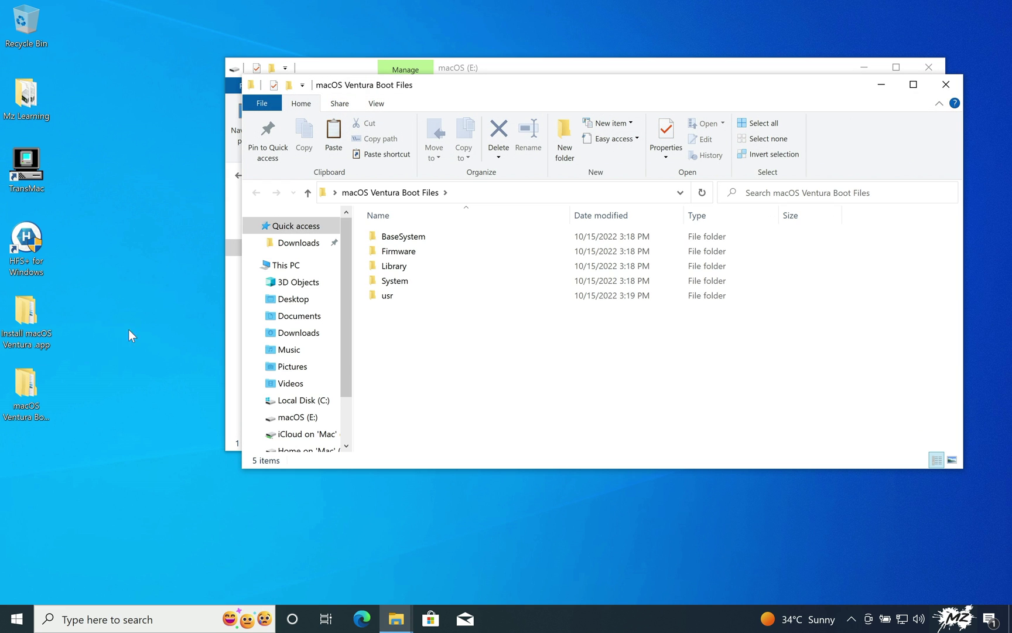
click(375, 104)
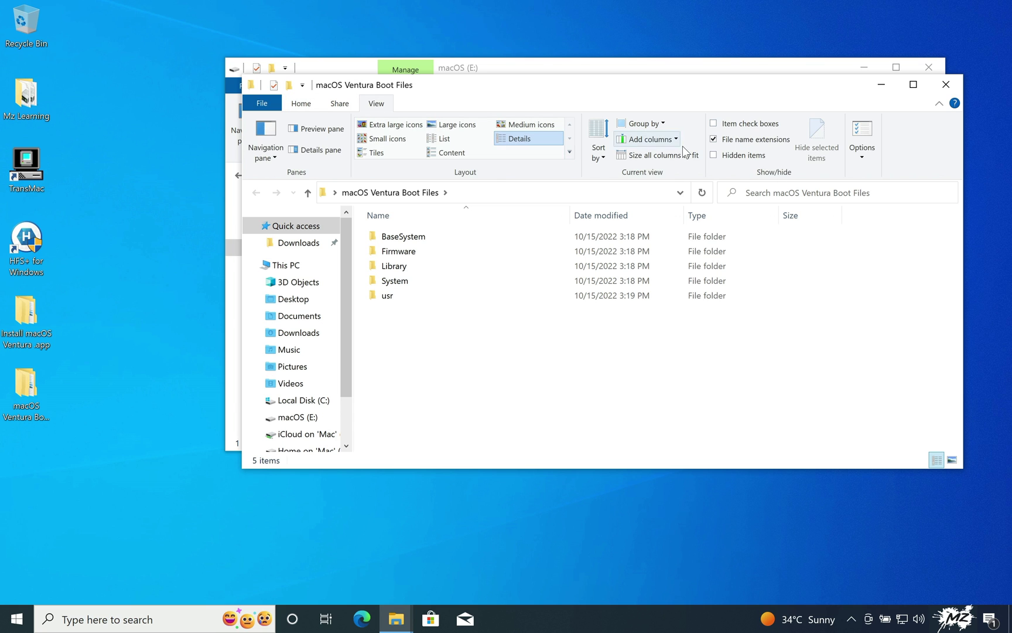
click(747, 156)
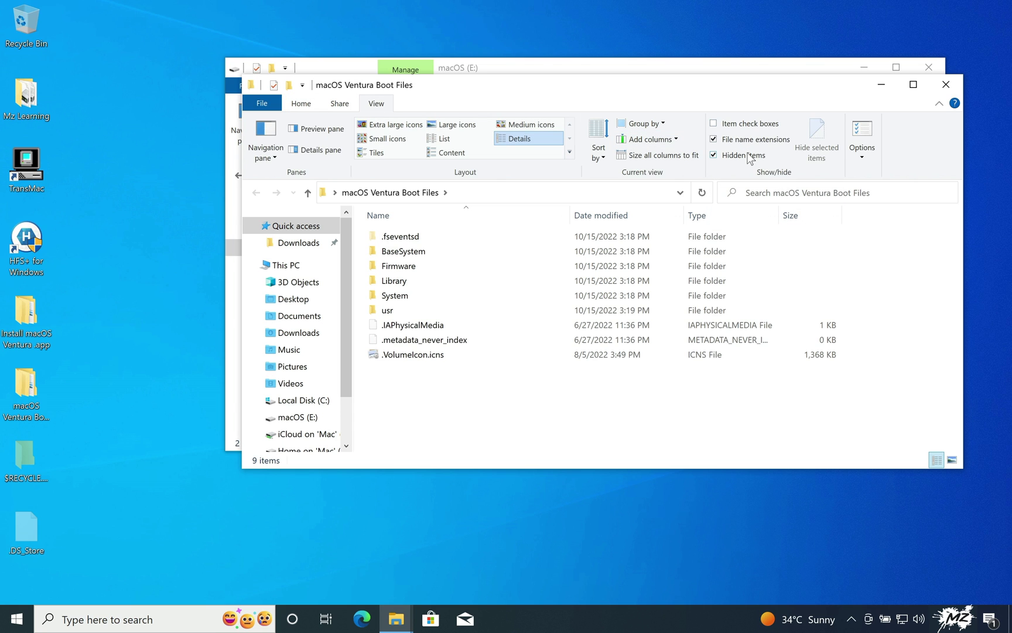
Copy all the boot files, including the hidden ones, into the macOS (E:) drive, closing the macOS Ventura Boot Files folder
drag(407, 389, 369, 240)
right_click(390, 252)
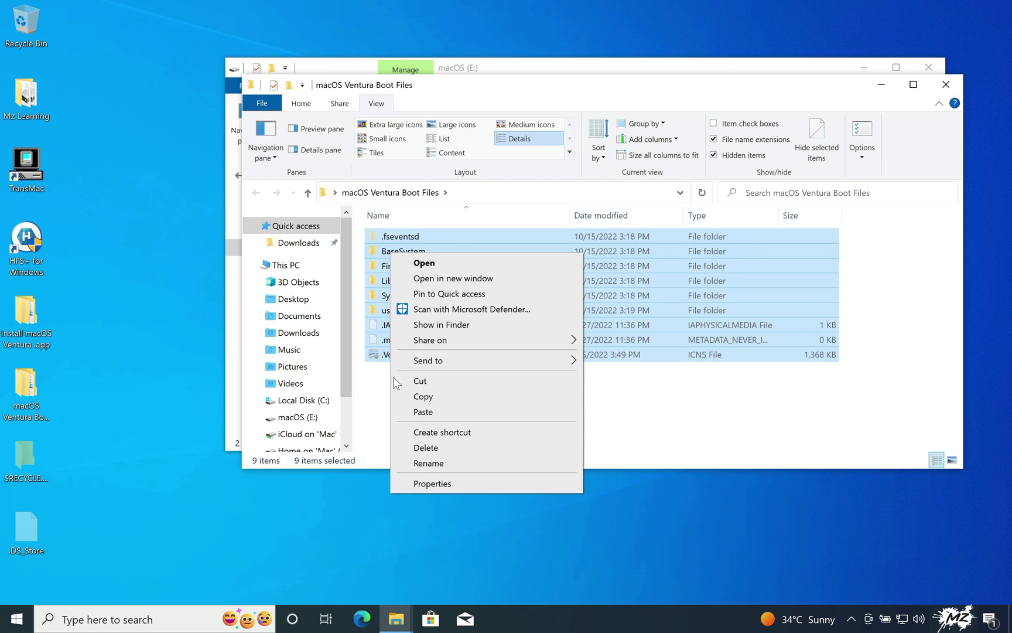
click(413, 396)
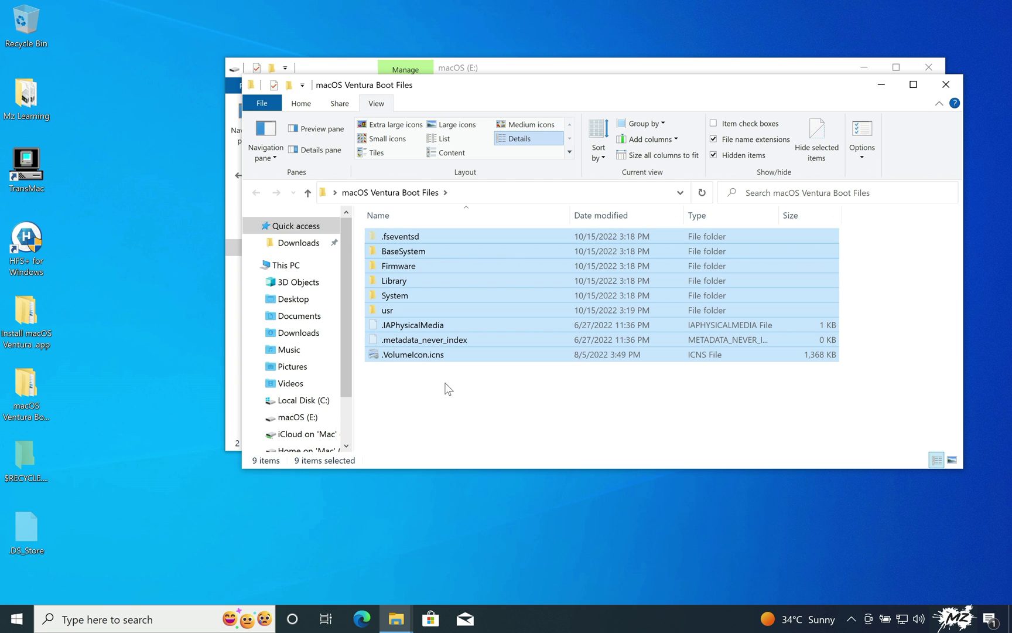
click(945, 85)
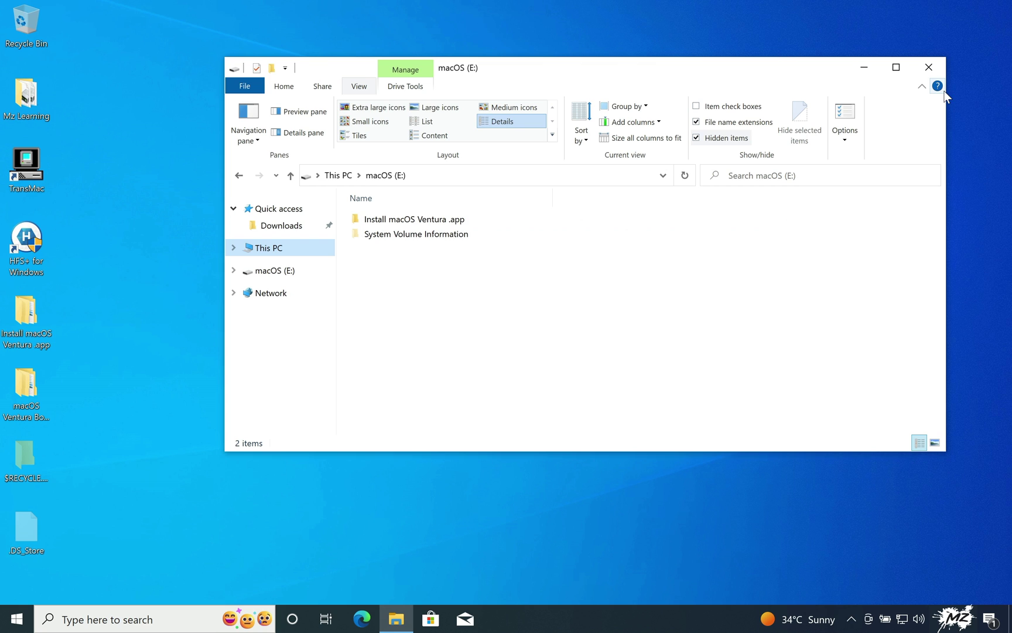
right_click(457, 296)
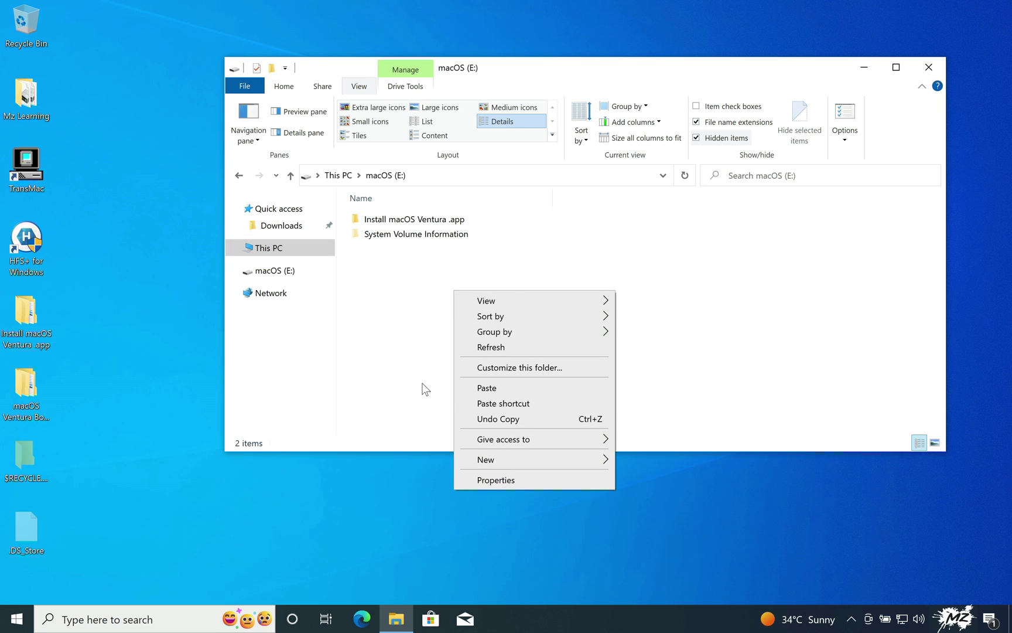
click(462, 389)
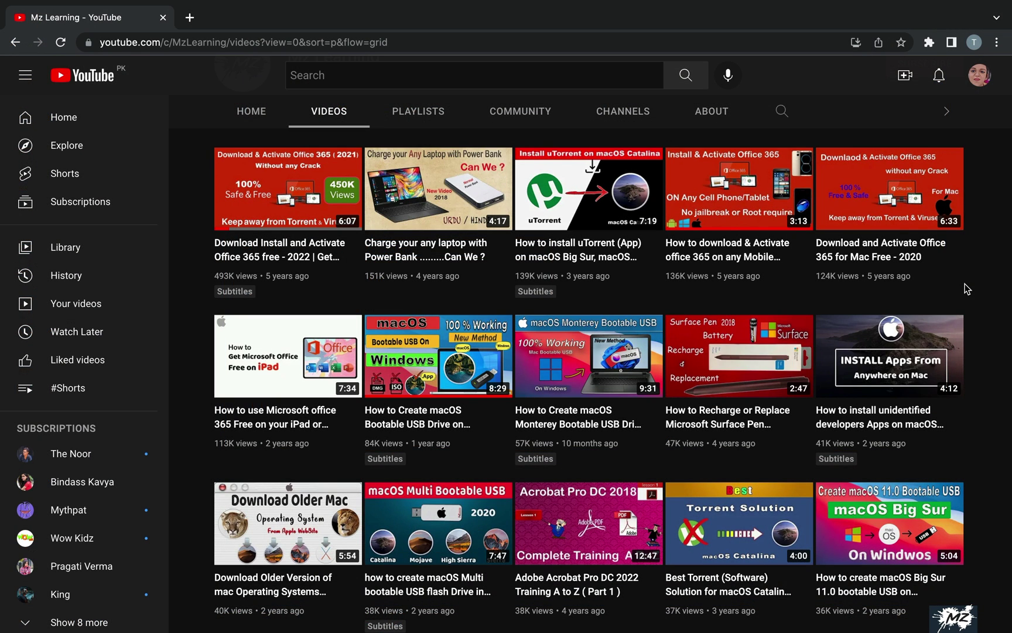
On the Mz Learning YouTube channel page, subscribe to the channel and set its notifications to All
scroll(967, 289, up, 4)
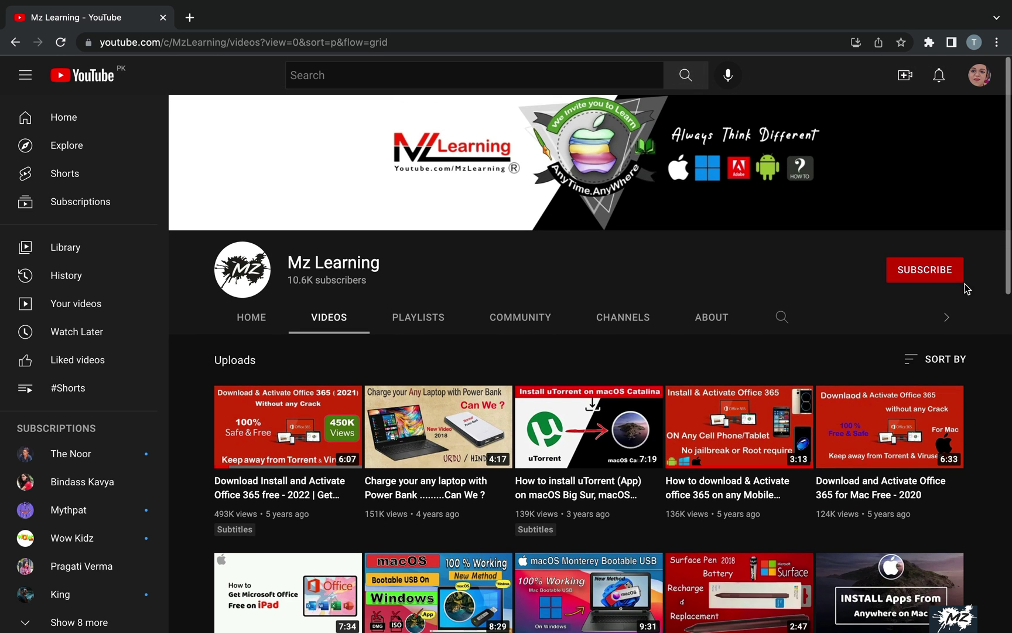
click(935, 281)
click(954, 270)
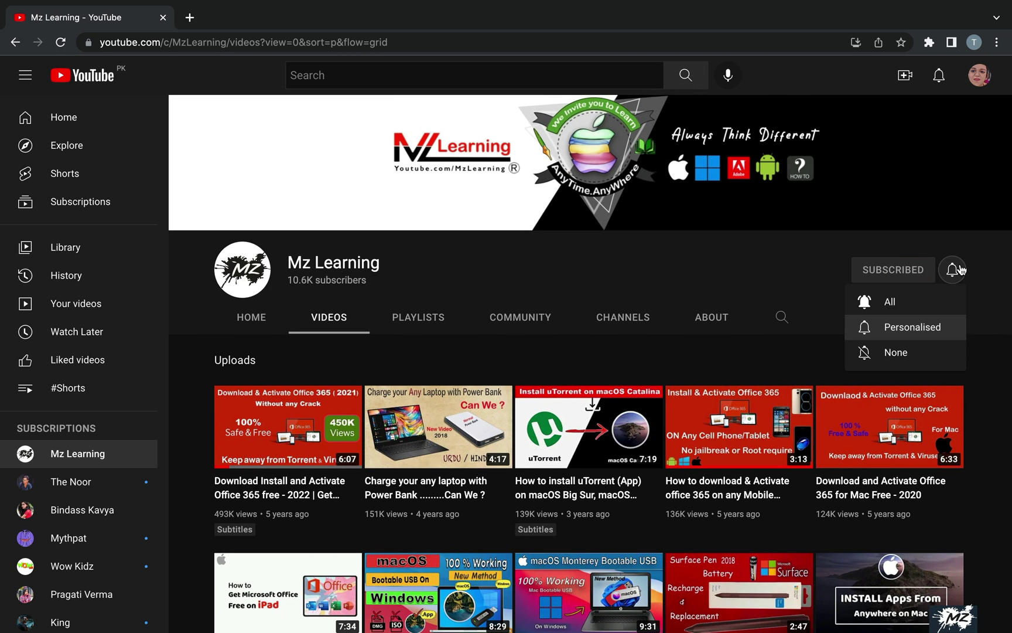
click(944, 300)
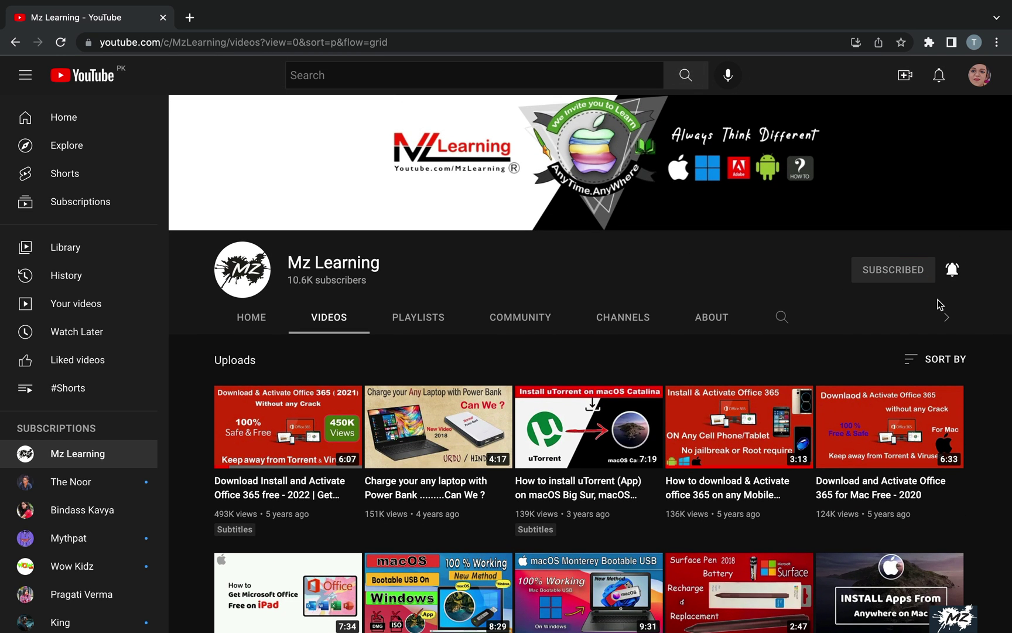